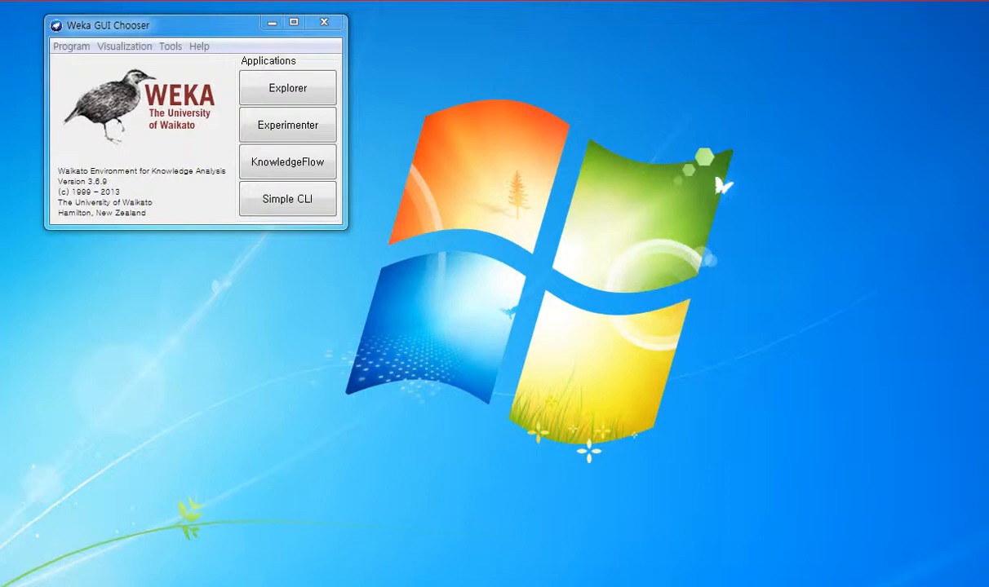
Step: Browse the Speech folder in Weka-3-6, view the speech text "A Way Forward in Iraq" in its Obama subfolder, and return to Weka-3-6
click(98, 586)
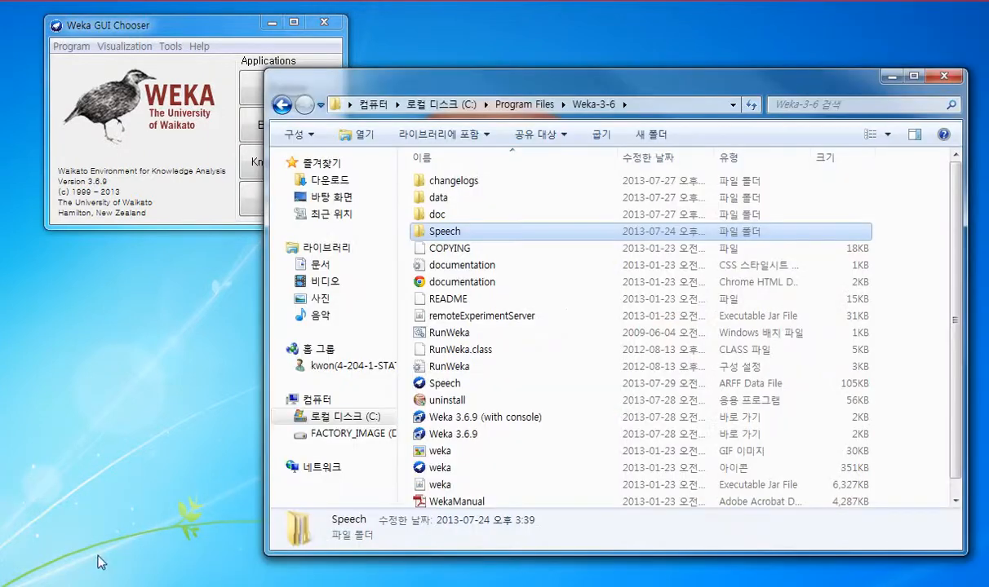
double_click(439, 234)
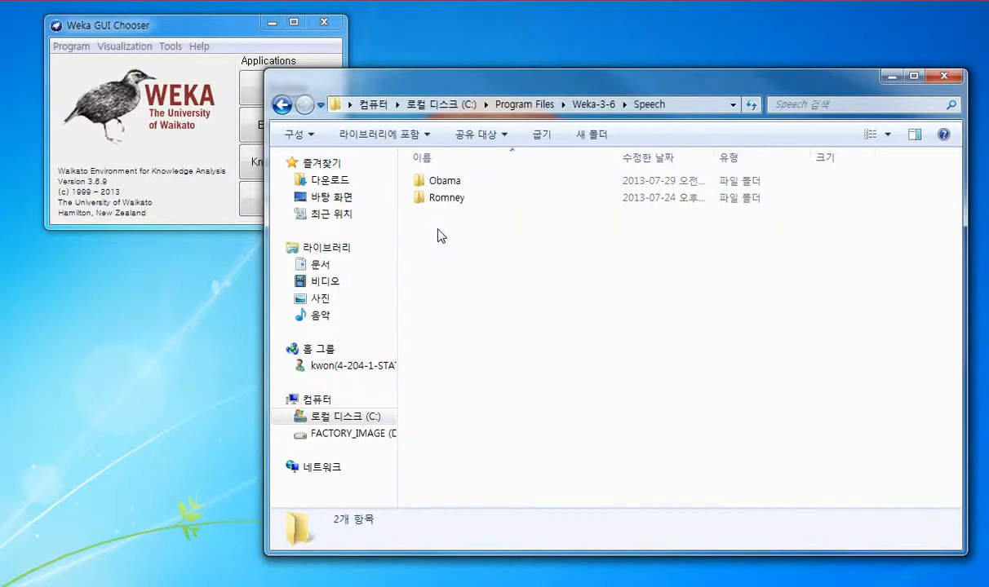
double_click(445, 181)
double_click(463, 180)
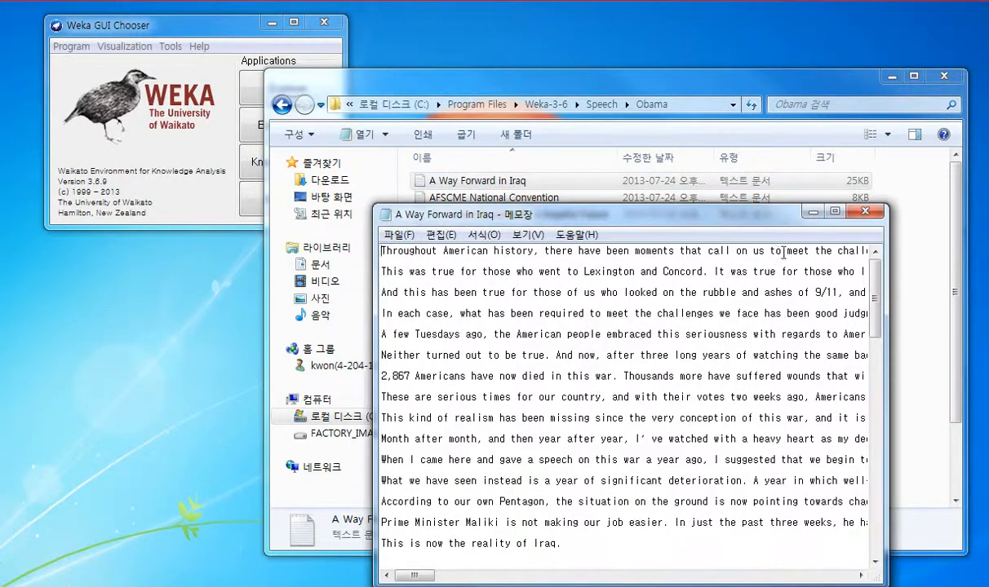
click(866, 212)
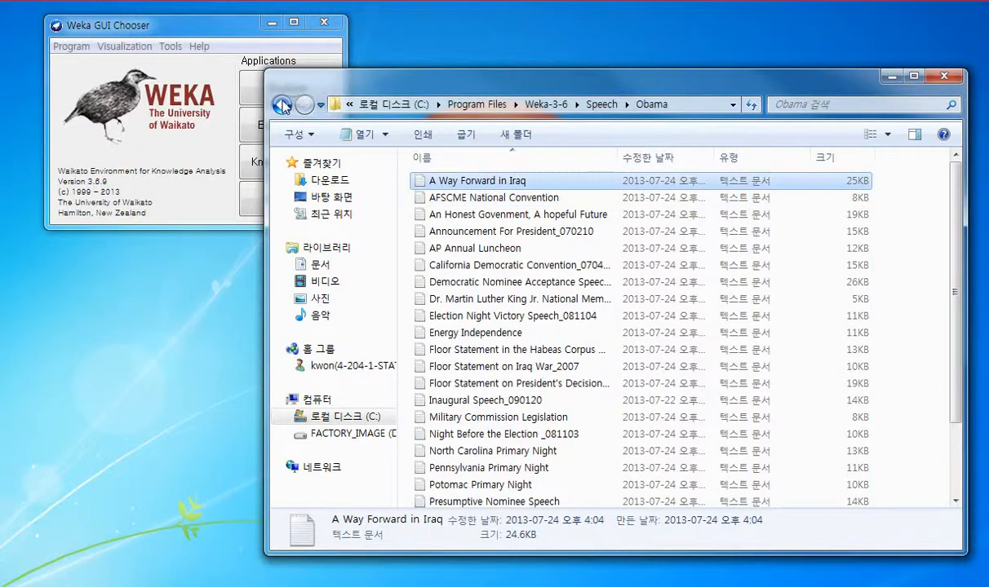
click(281, 105)
click(282, 105)
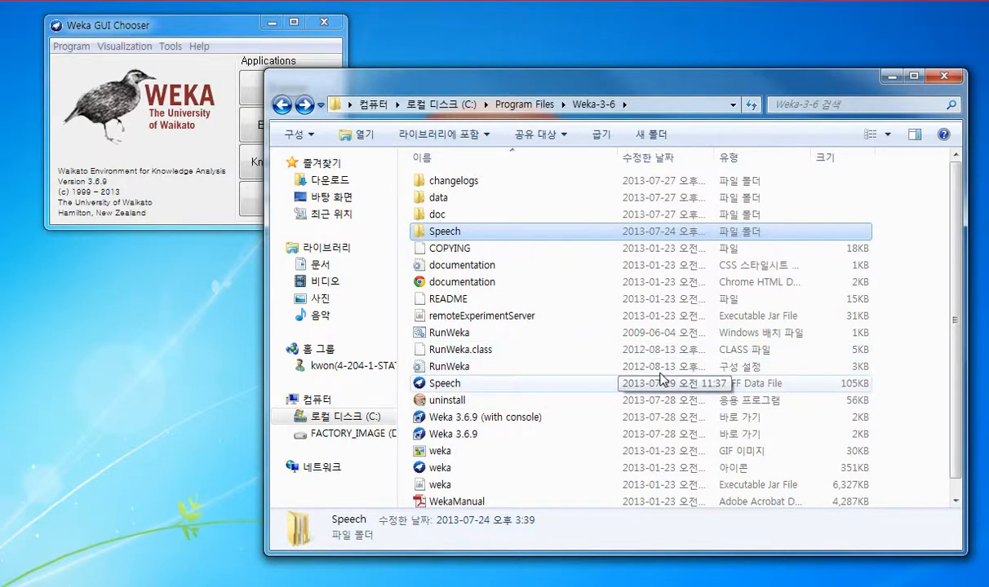
Step: Look through the sample ARFF files in the Weka-3-6 data folder and close the file browser
double_click(485, 198)
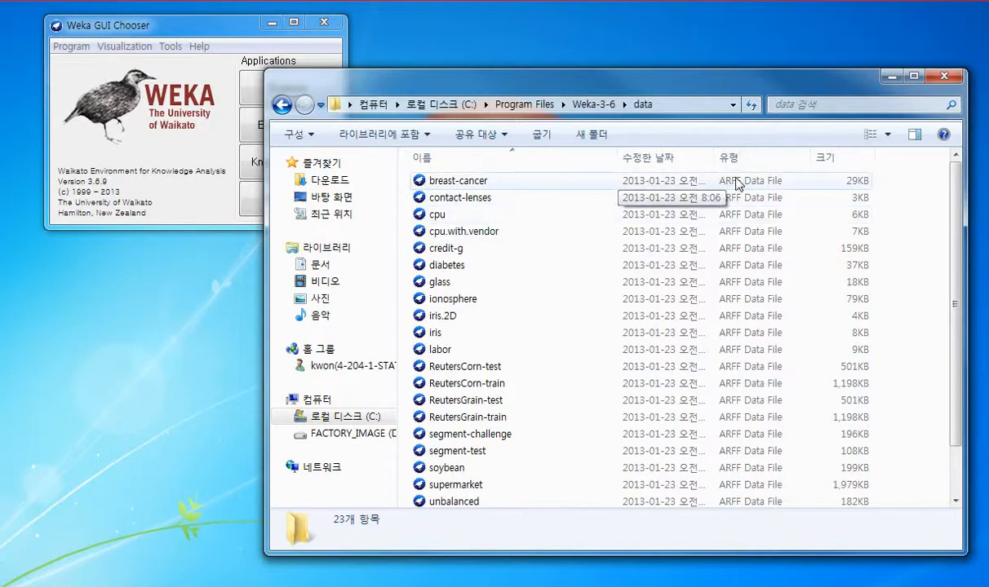
drag(951, 244, 949, 269)
click(945, 76)
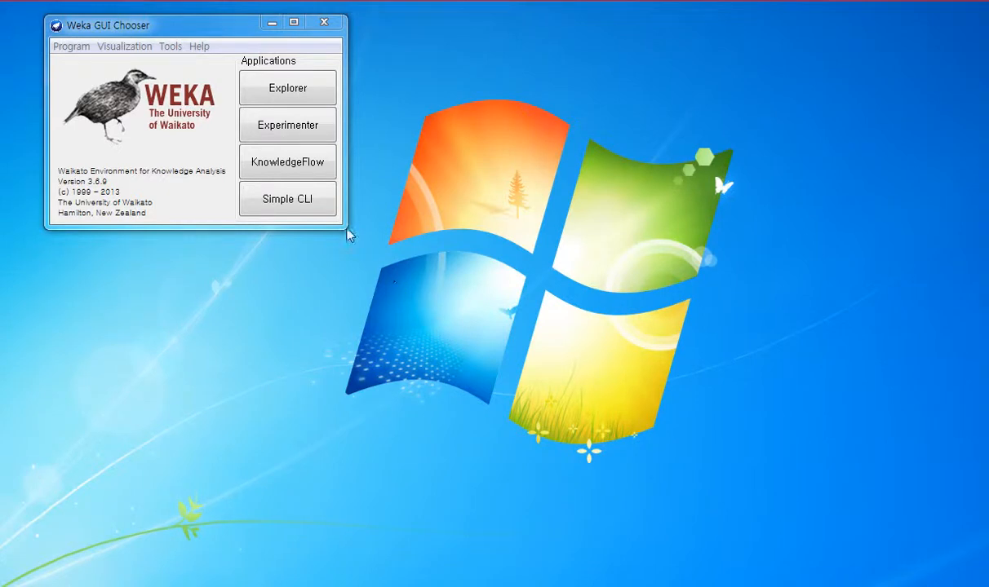
Step: Launch the Weka Explorer, bring its window fully into view and make it taller
click(320, 87)
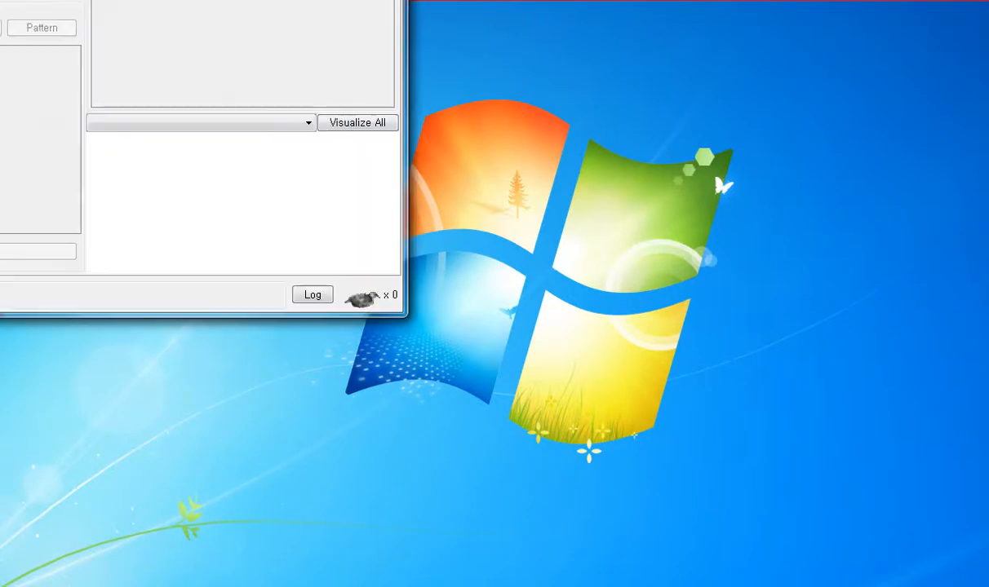
drag(401, 0, 833, 30)
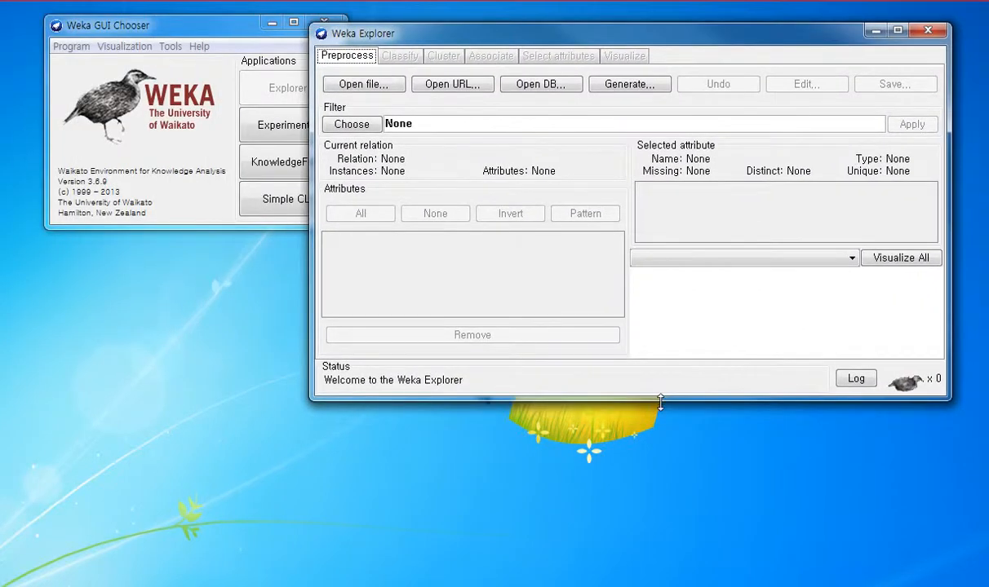
drag(660, 401, 644, 553)
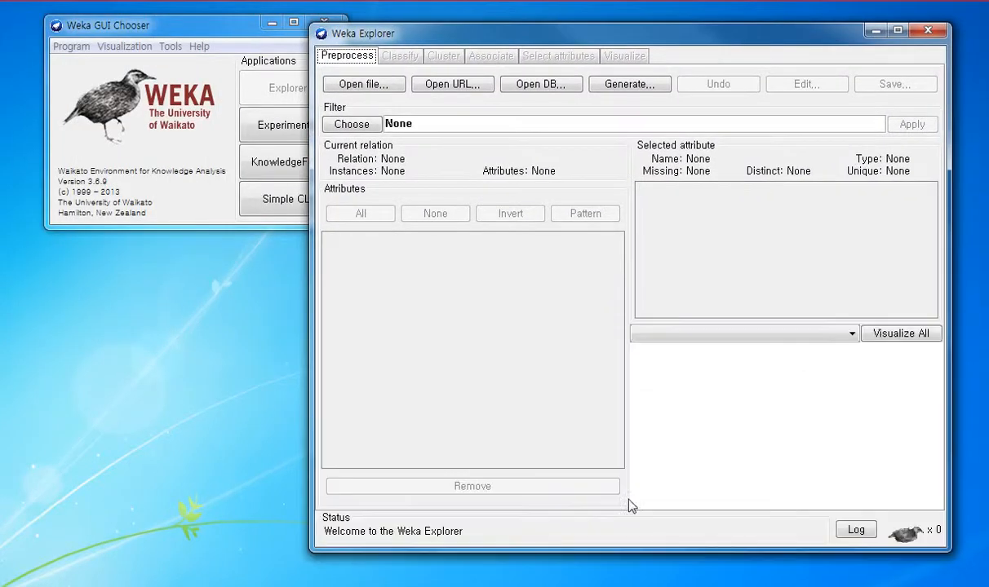
Step: Open the Speech folder from C:\Program Files\Weka-3-6 as the data source
click(375, 84)
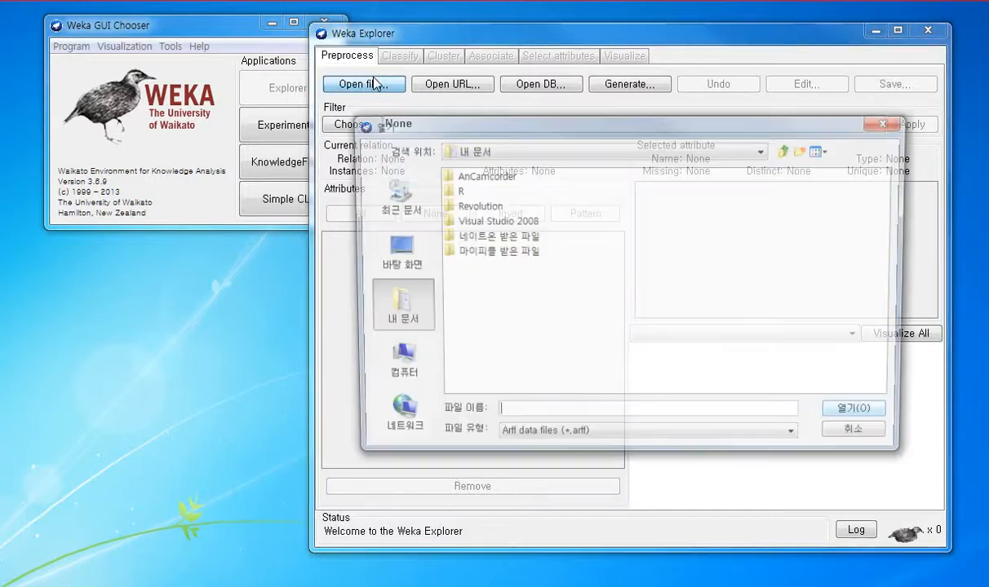
click(394, 361)
click(481, 175)
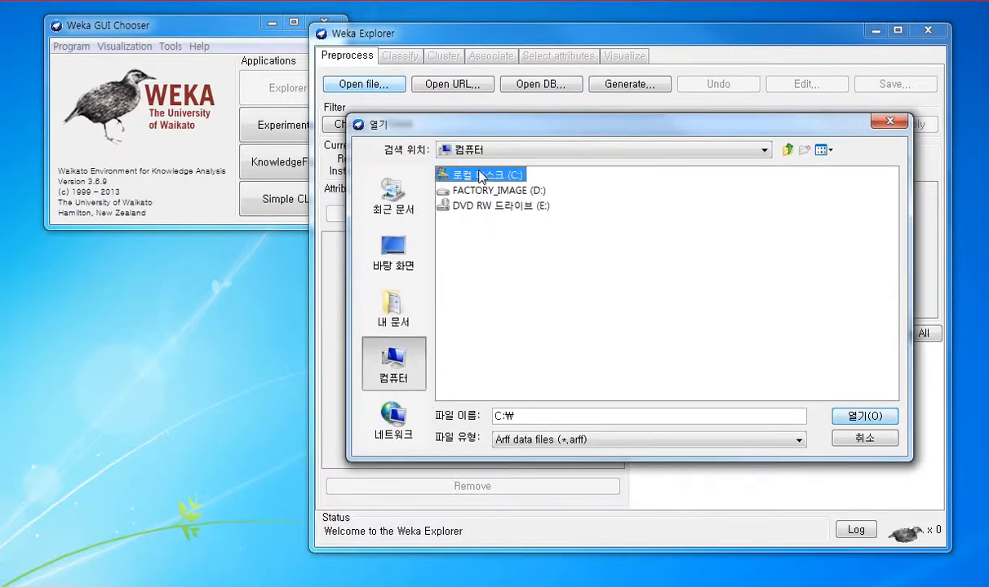
double_click(482, 176)
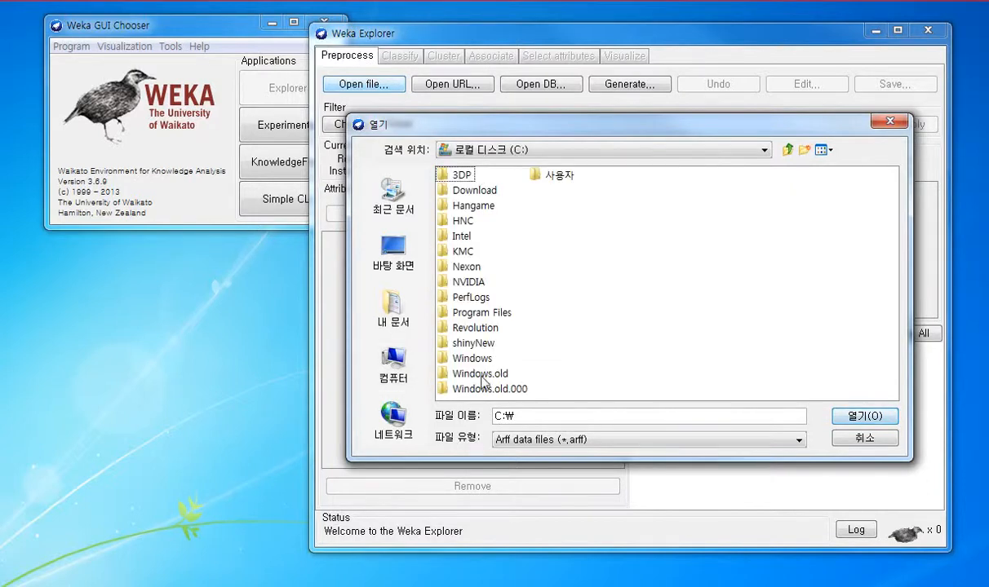
double_click(481, 311)
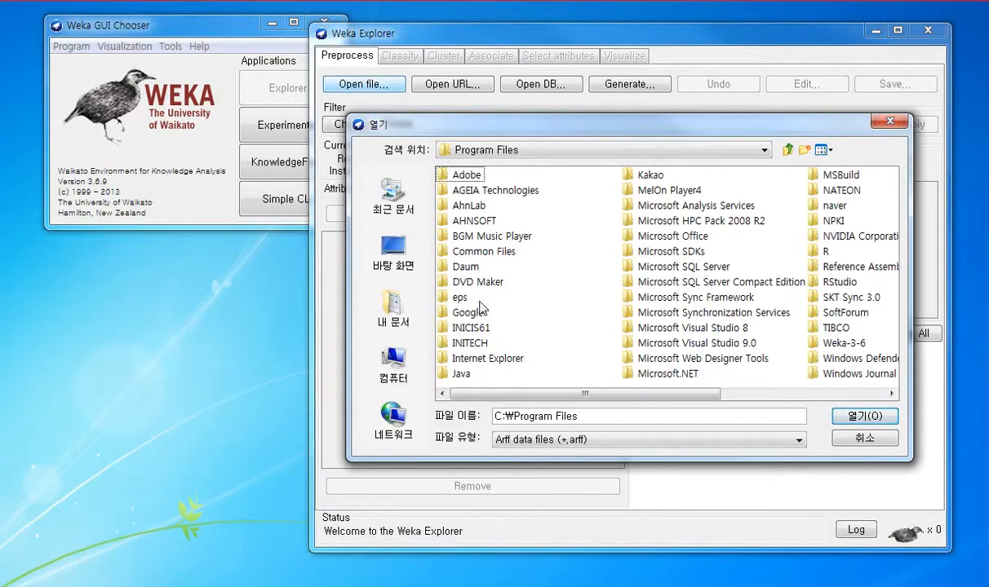
click(845, 343)
double_click(737, 344)
click(469, 221)
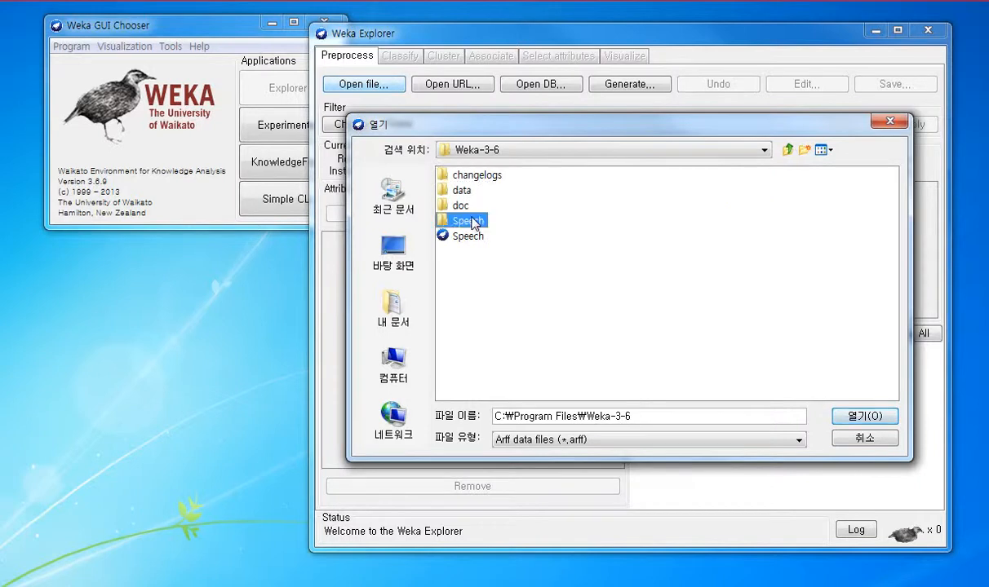
click(839, 415)
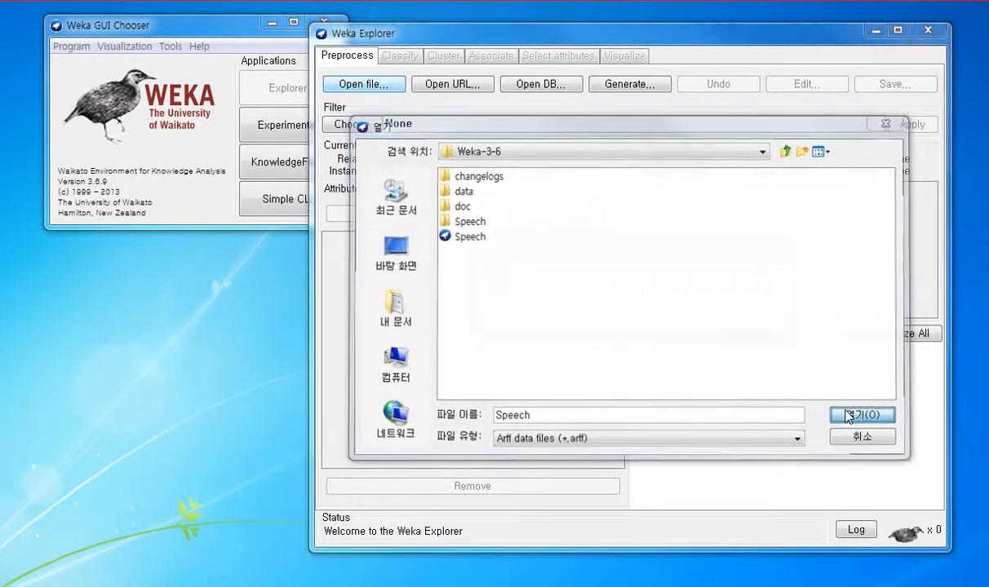
Step: Load the speech folder with the TextDirectoryLoader converter, keeping its default options
click(629, 315)
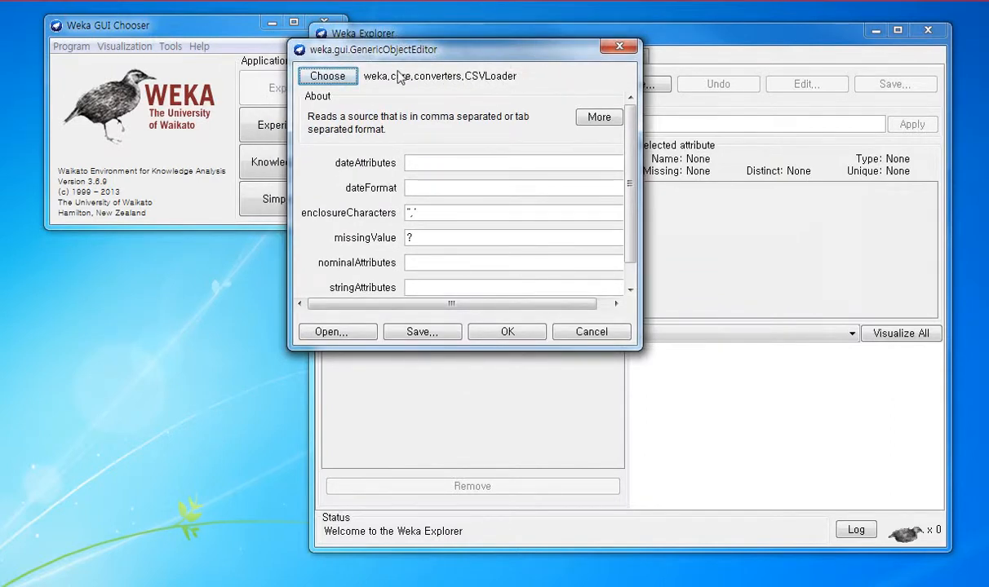
click(327, 76)
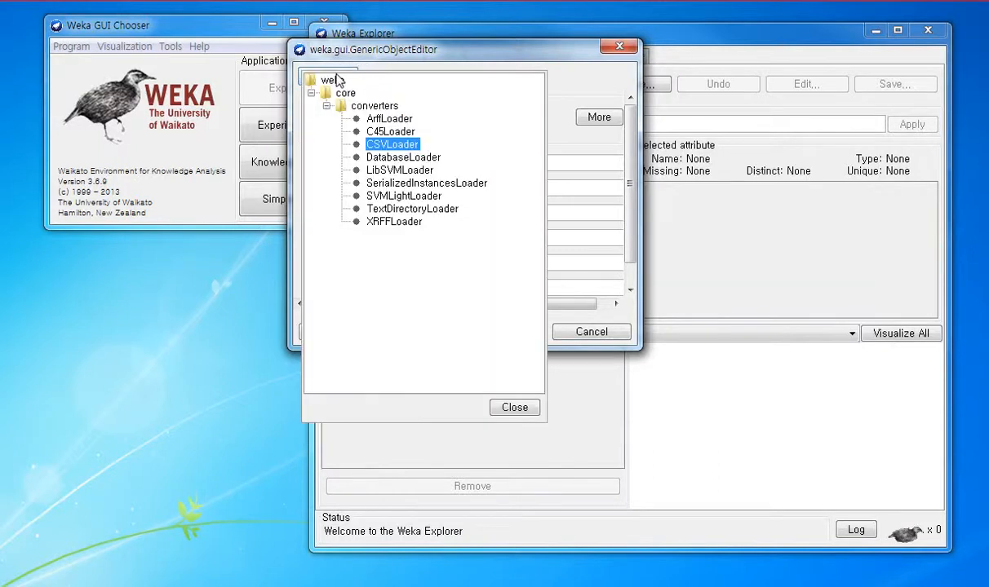
click(448, 210)
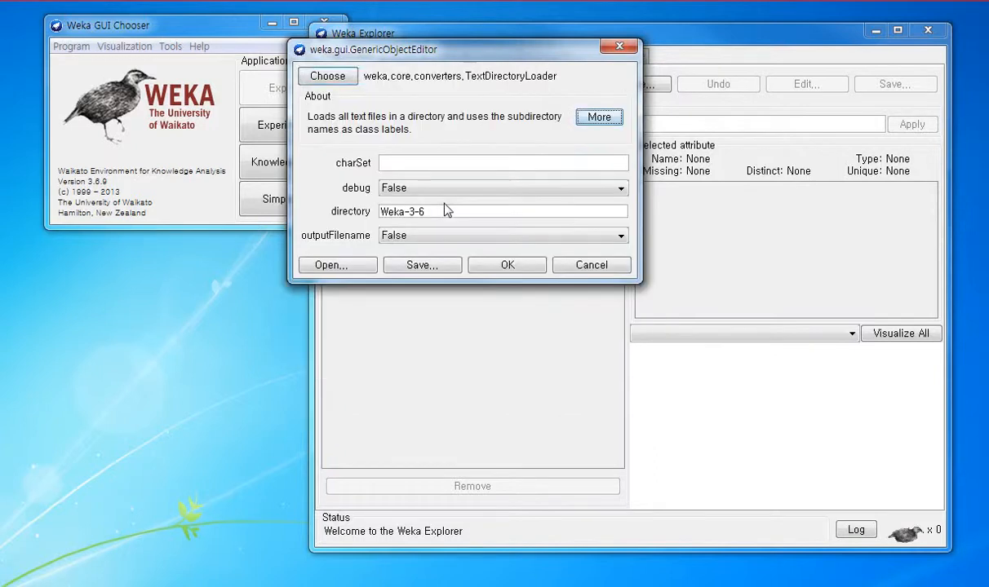
click(490, 262)
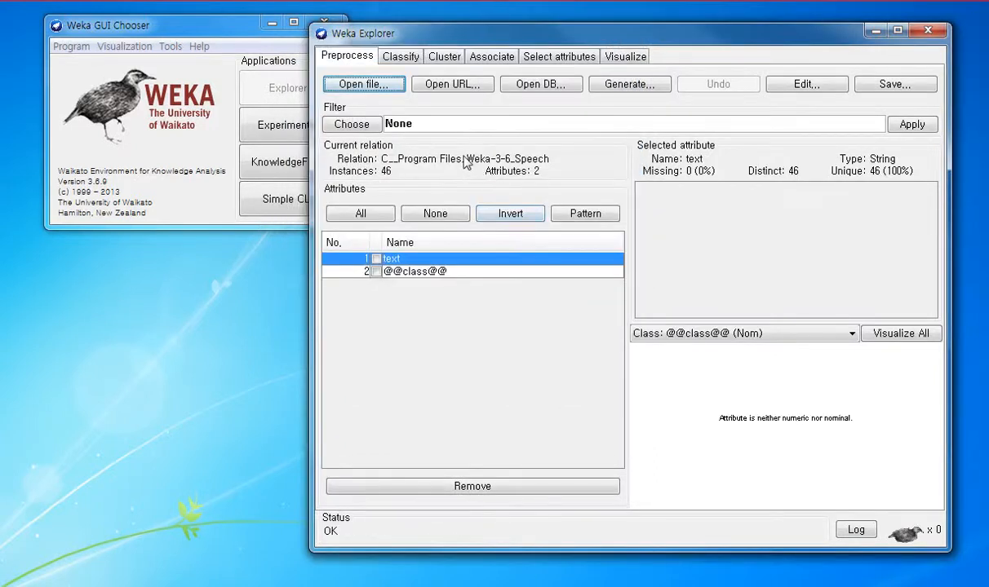
Step: Choose the unsupervised attribute filter StringToWordVector and open its settings with the whole dialog in view
click(354, 123)
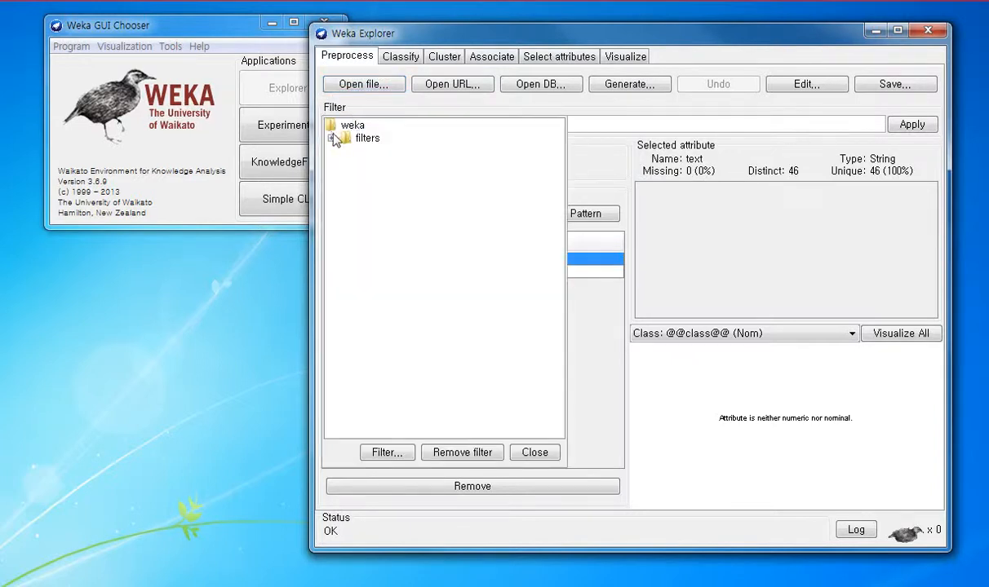
click(329, 138)
click(347, 190)
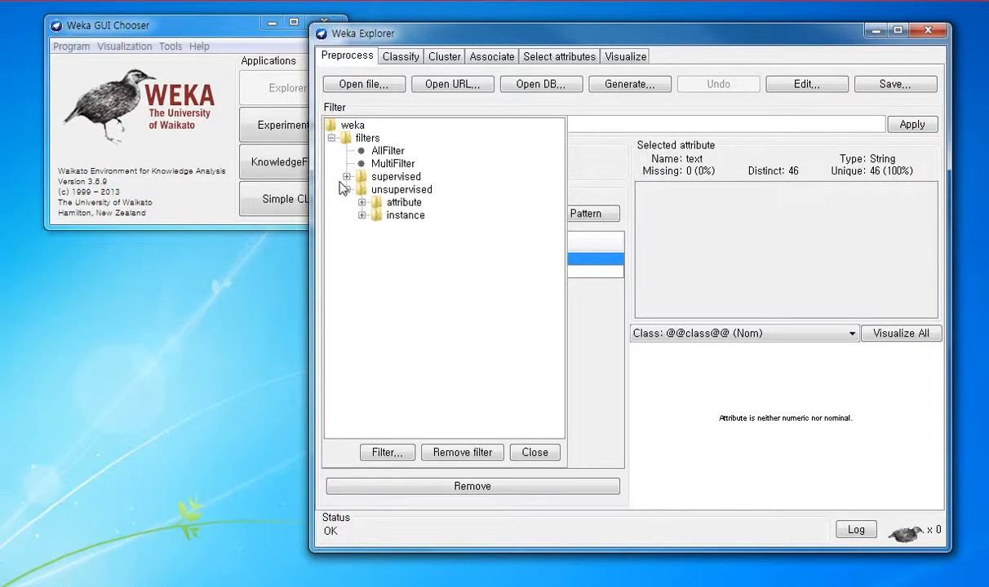
click(362, 202)
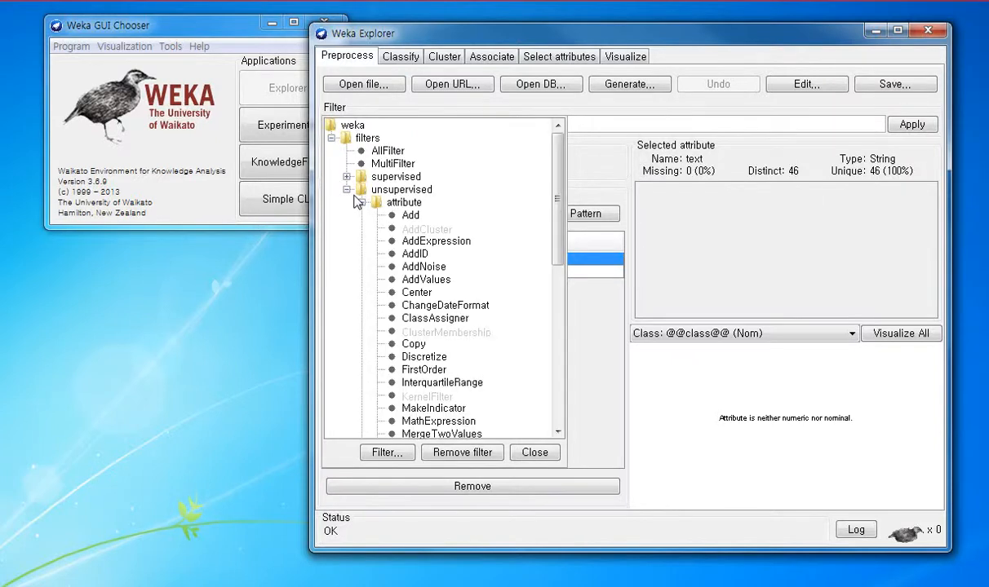
scroll(439, 277, down, 9)
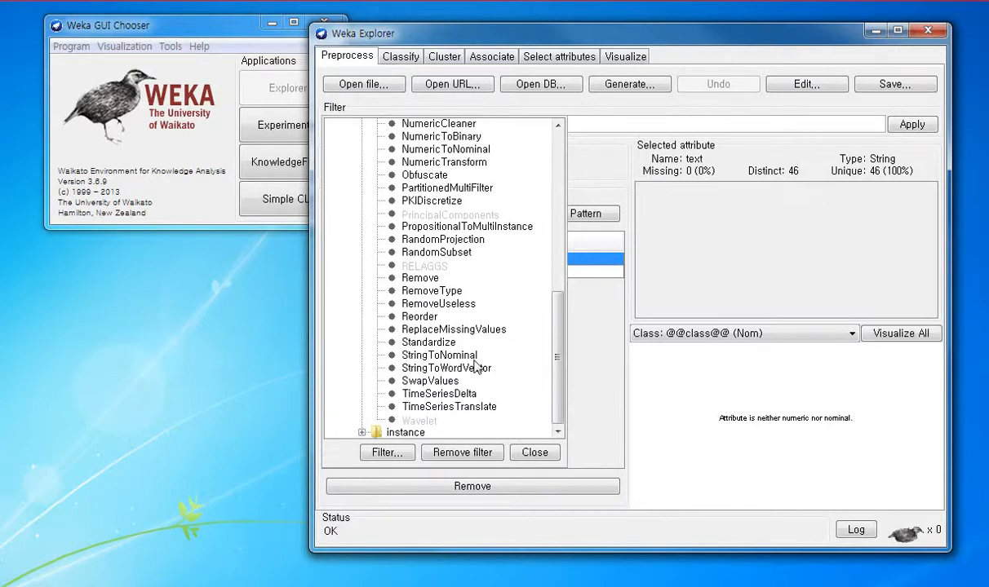
click(476, 367)
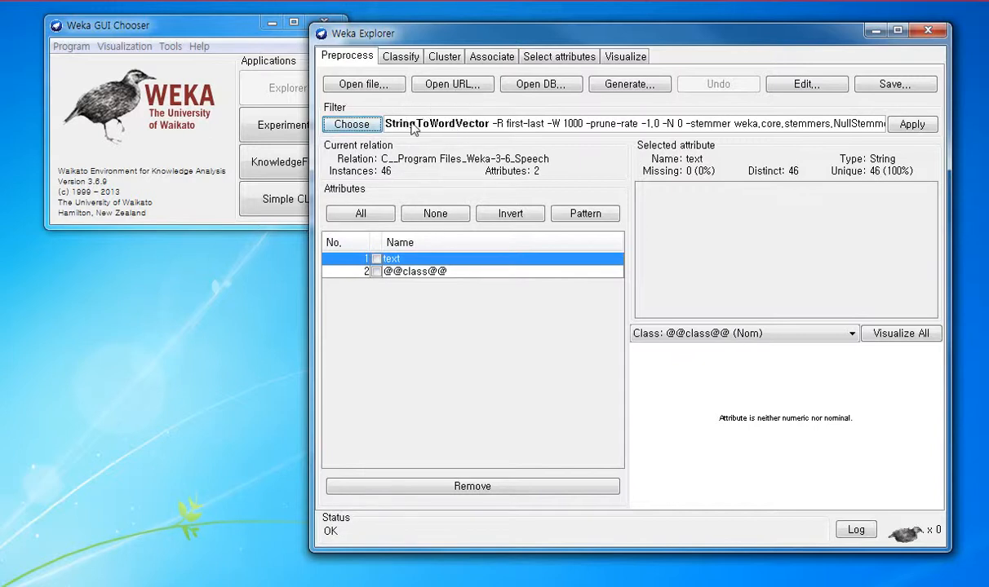
click(465, 122)
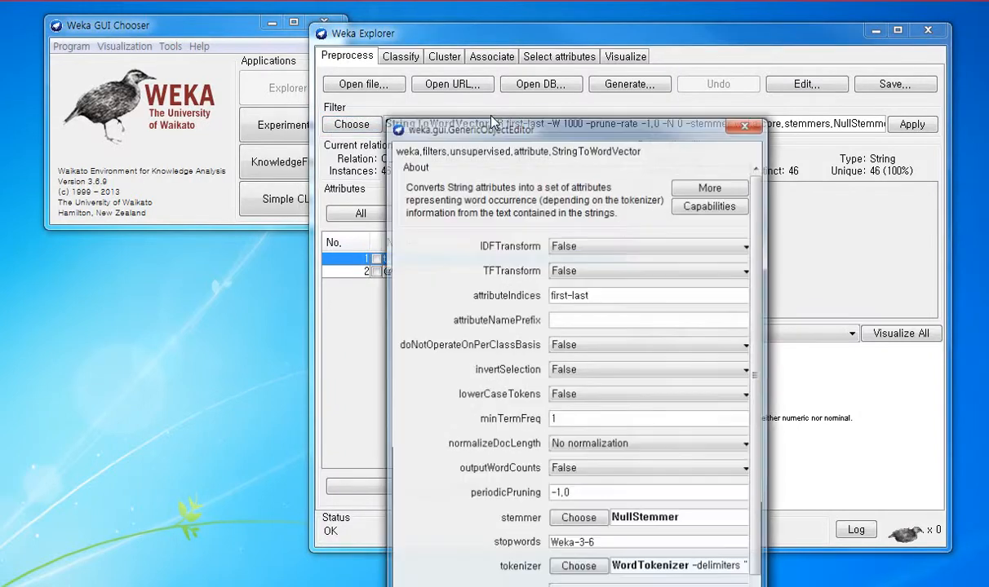
drag(480, 119, 401, 35)
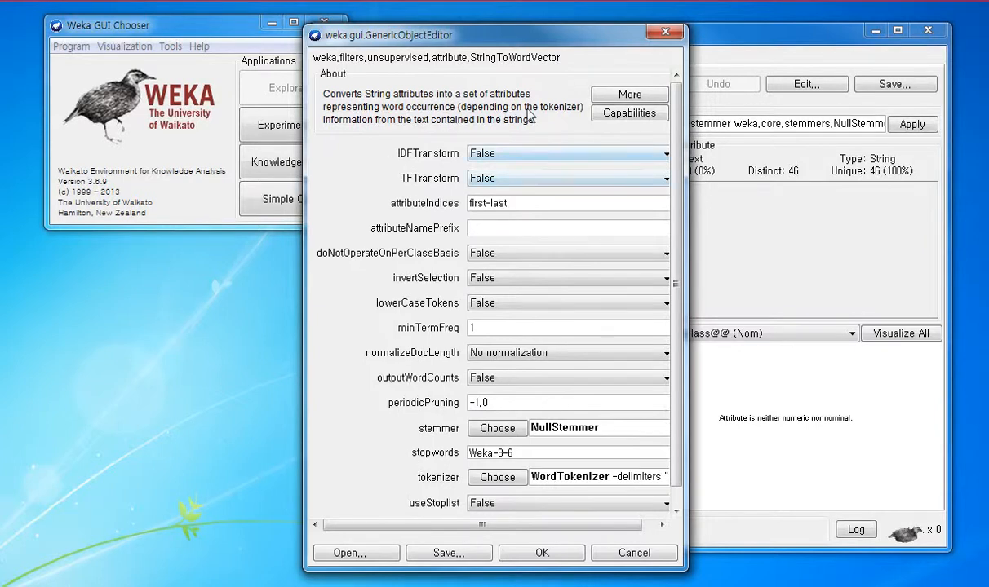
Step: Open the detailed information on StringToWordVector and read the IDFTransform and TFTransform descriptions
click(616, 96)
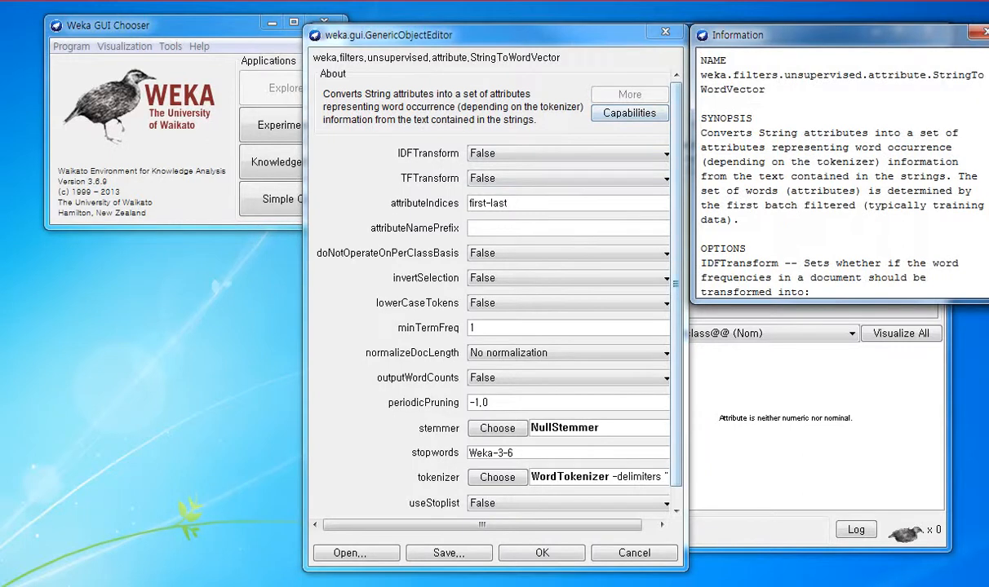
scroll(841, 172, down, 6)
scroll(856, 161, up, 2)
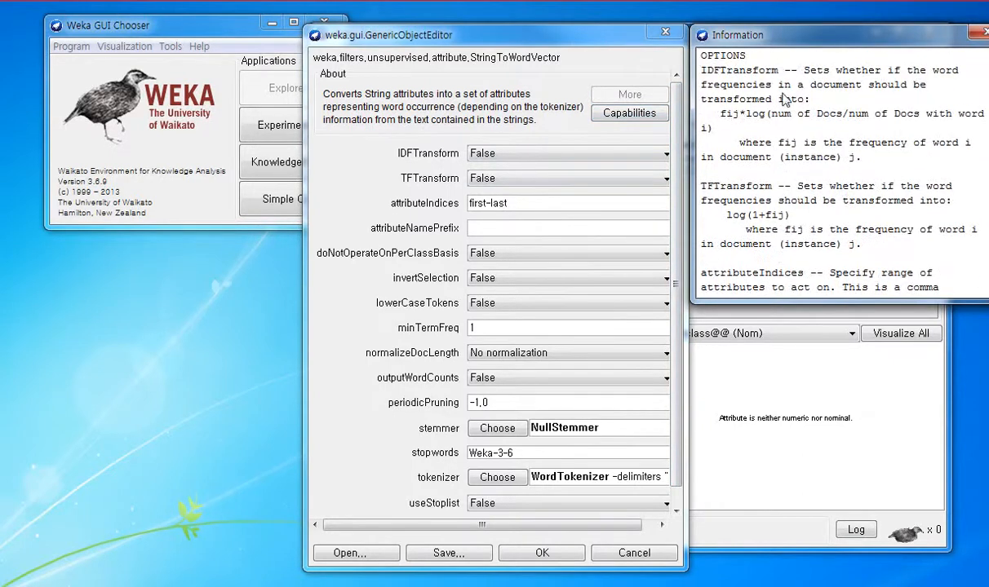
drag(776, 67, 654, 64)
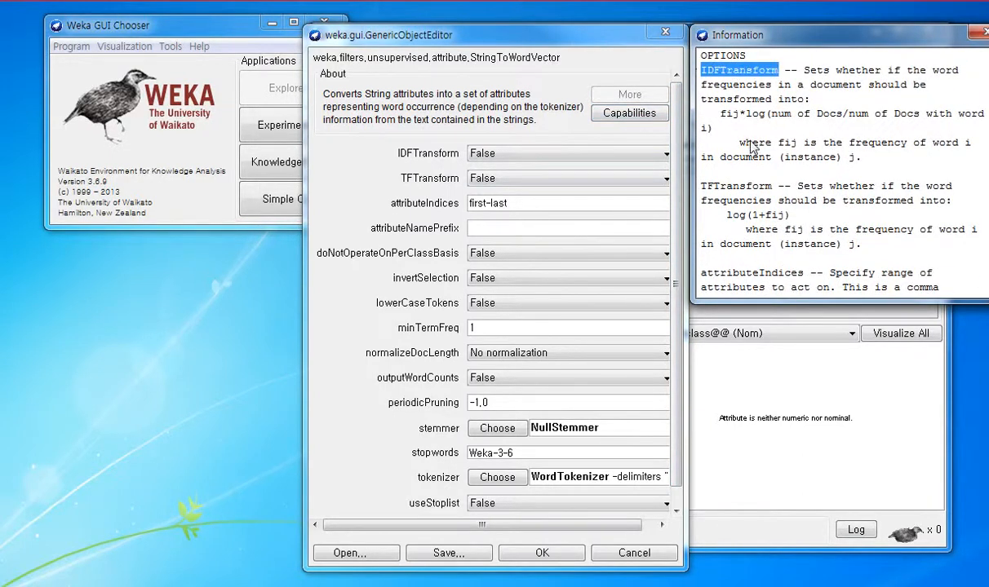
drag(776, 187, 695, 183)
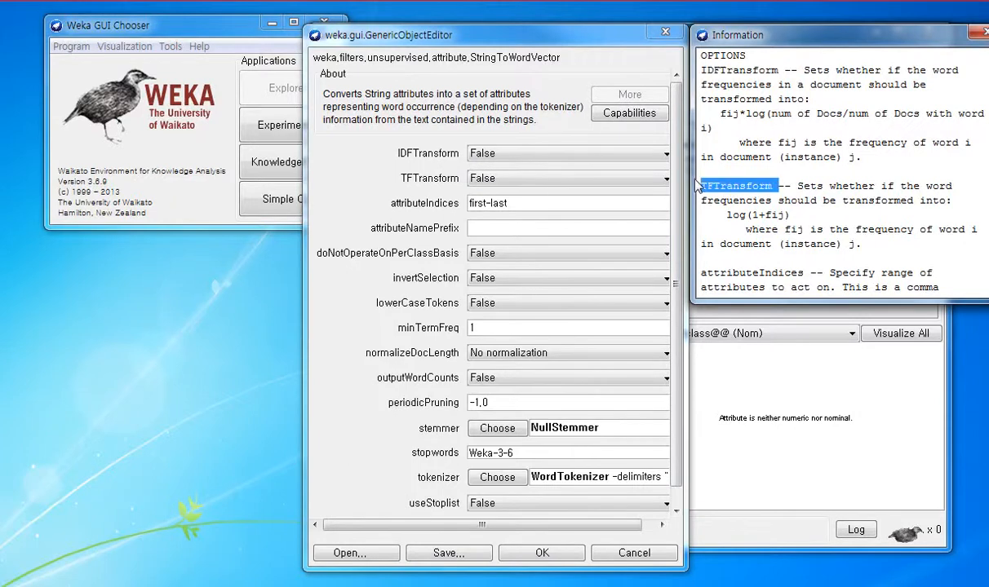
click(740, 166)
Step: Set doNotOperateOnPerClassBasis and lowerCaseTokens to True in the StringToWordVector settings
click(489, 29)
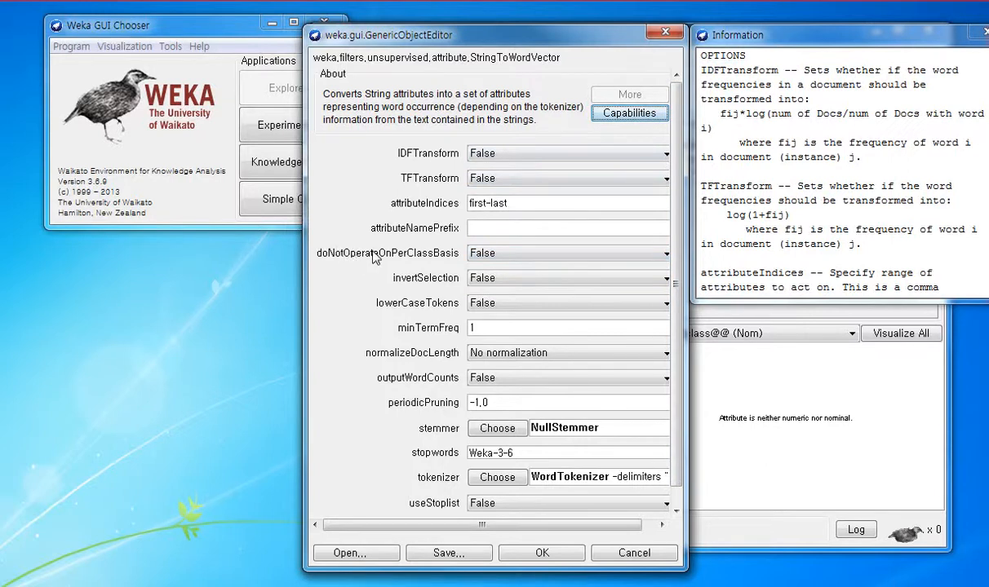
click(492, 253)
click(495, 263)
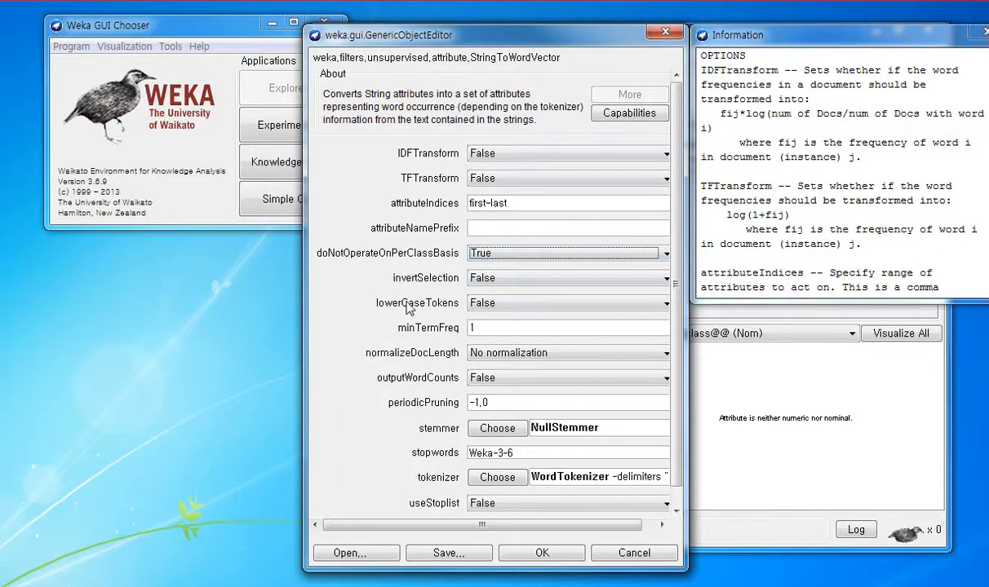
click(488, 303)
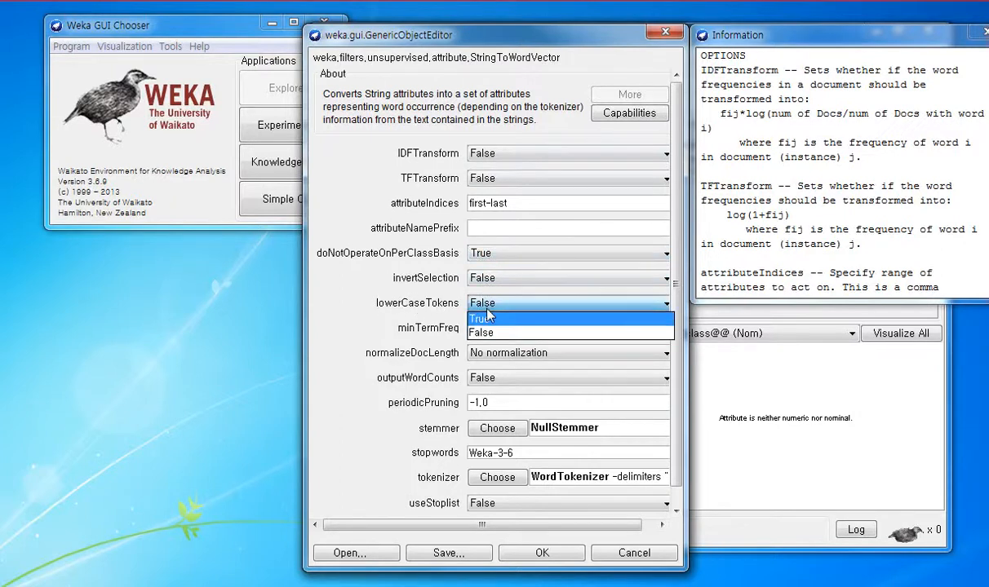
click(491, 318)
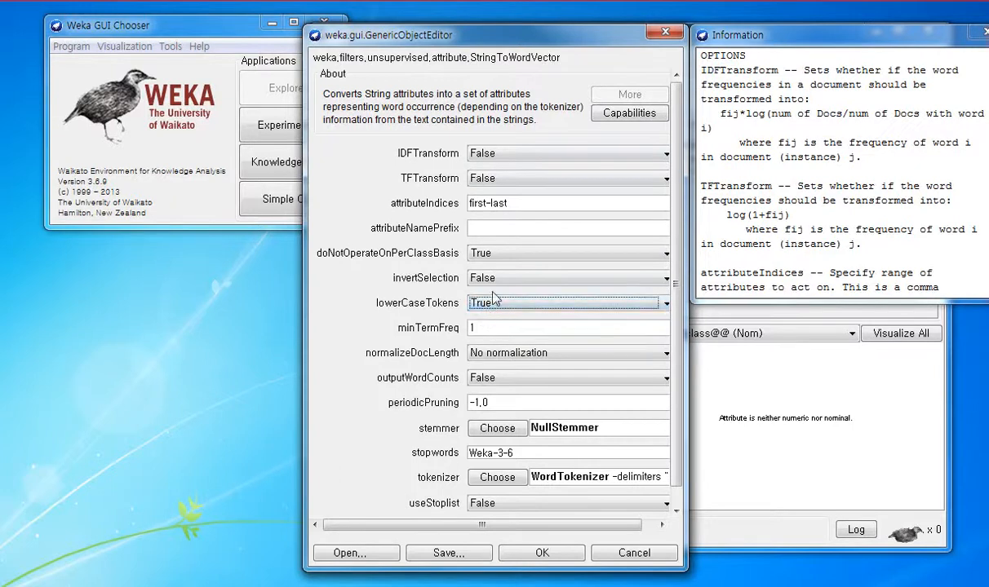
Step: Set minTermFreq to 8, useStoplist to True and periodicPruning to 2, and apply the StringToWordVector filter
double_click(470, 327)
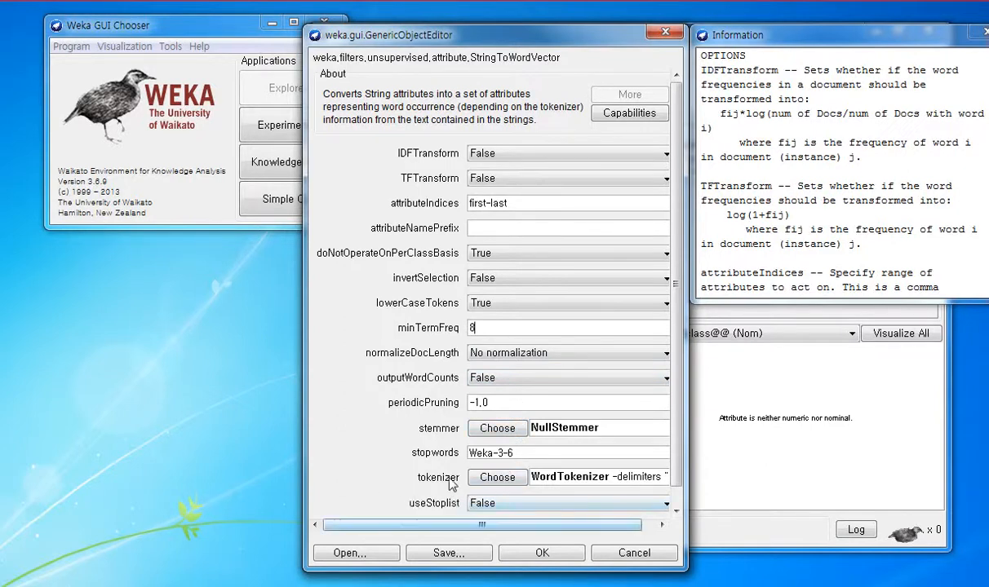
click(490, 503)
click(490, 517)
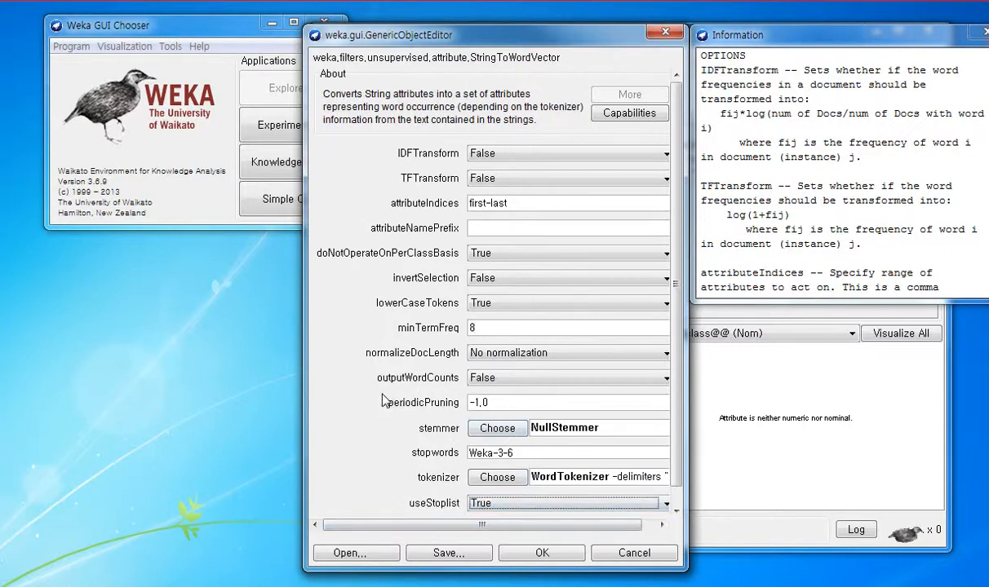
drag(496, 402, 449, 396)
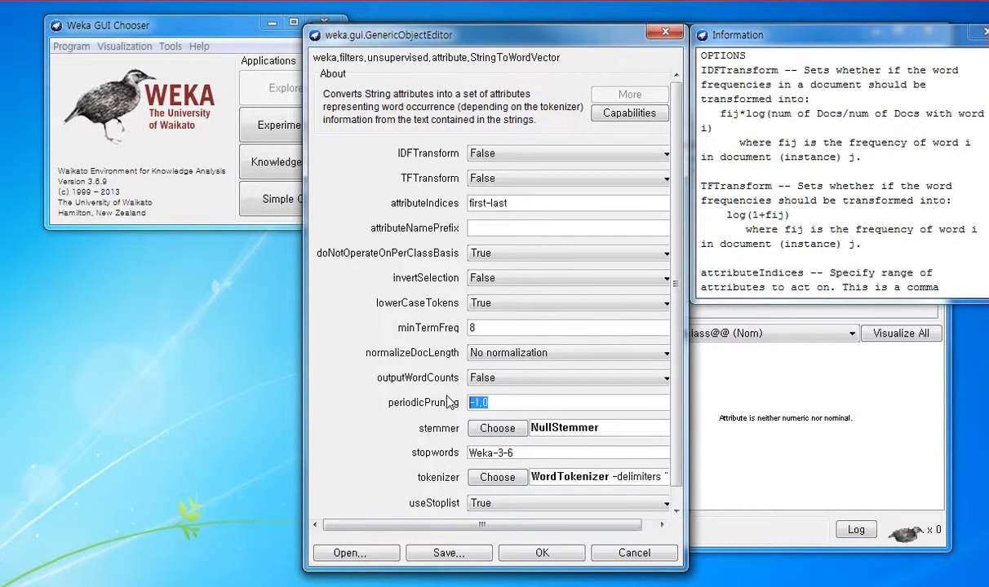
text(2)
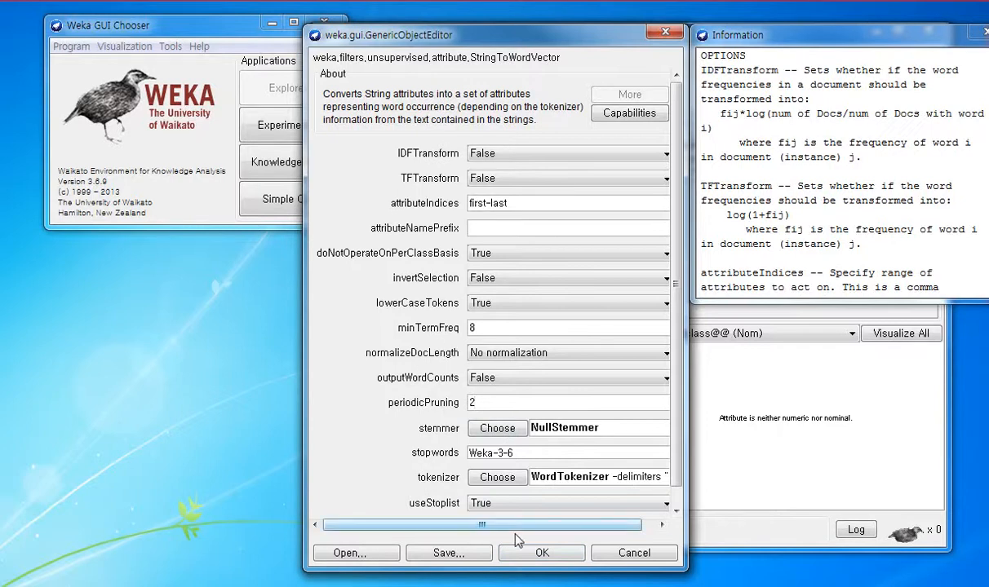
click(530, 554)
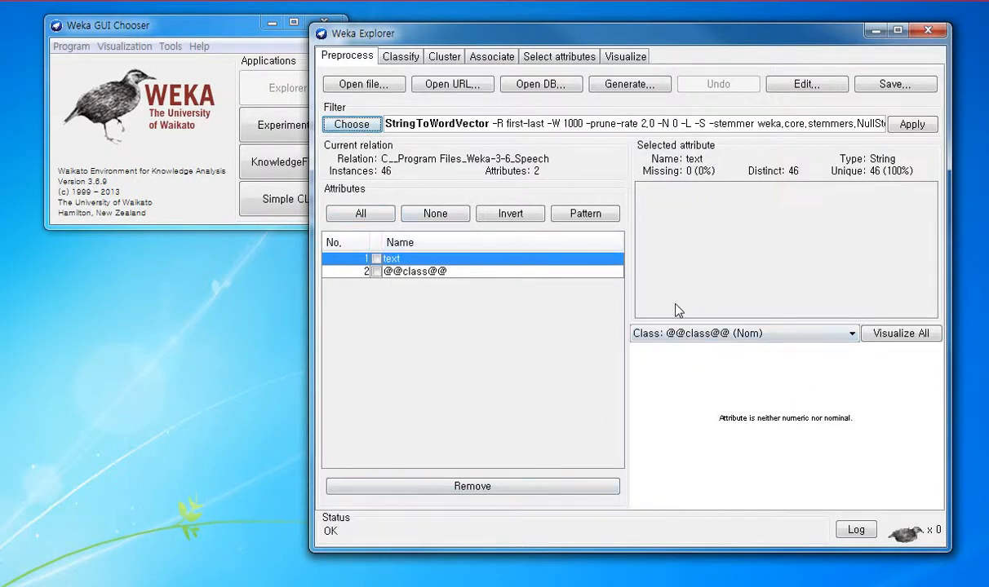
click(905, 124)
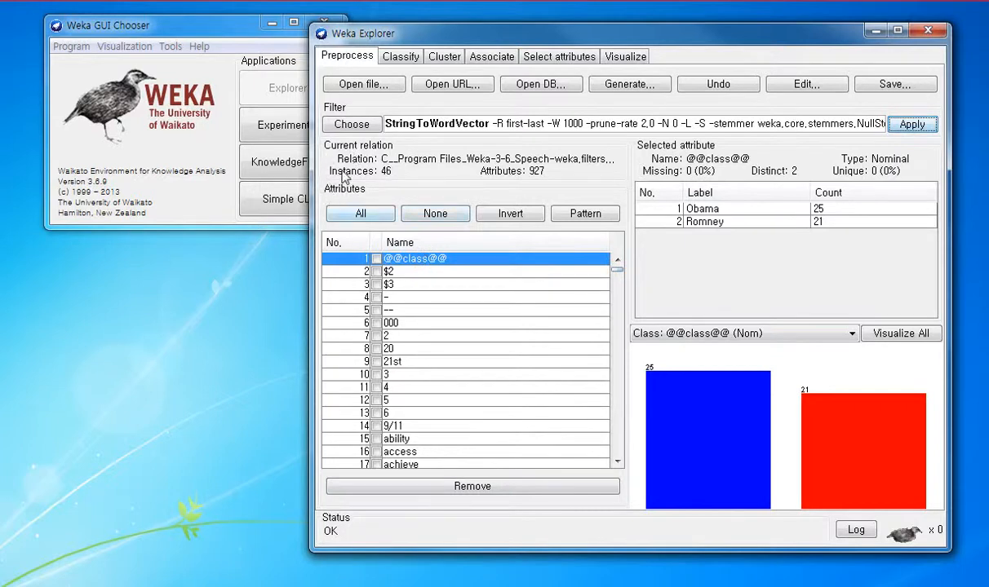
Step: Remove the three garbled symbol attributes at the end of the attribute list, including ¡°we
drag(614, 268, 617, 451)
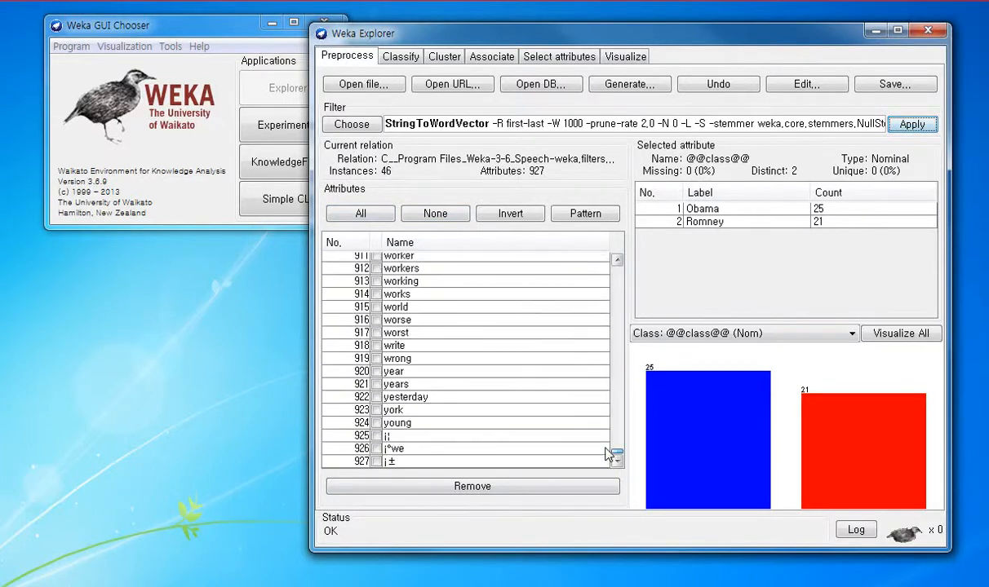
click(376, 461)
click(376, 449)
click(376, 436)
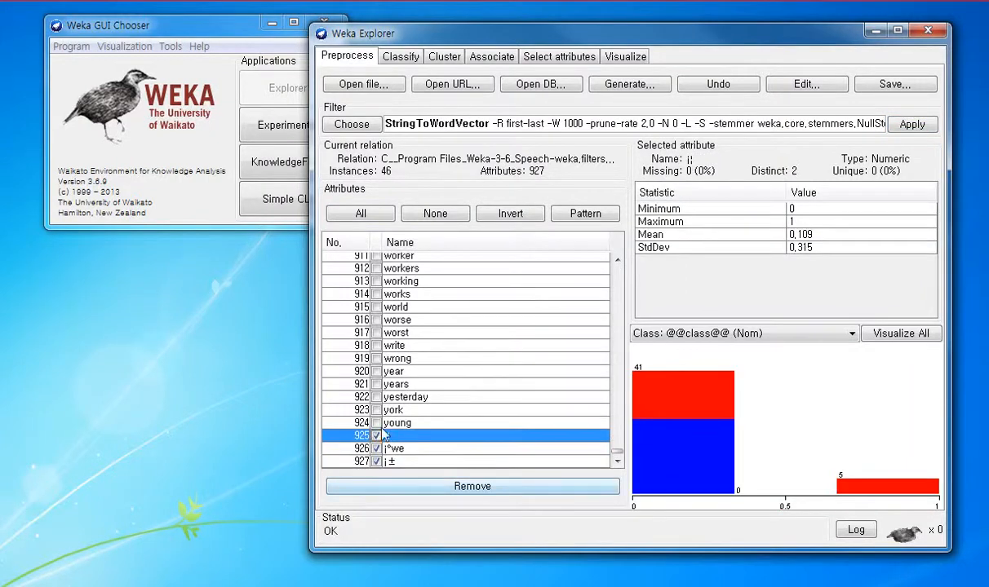
click(376, 435)
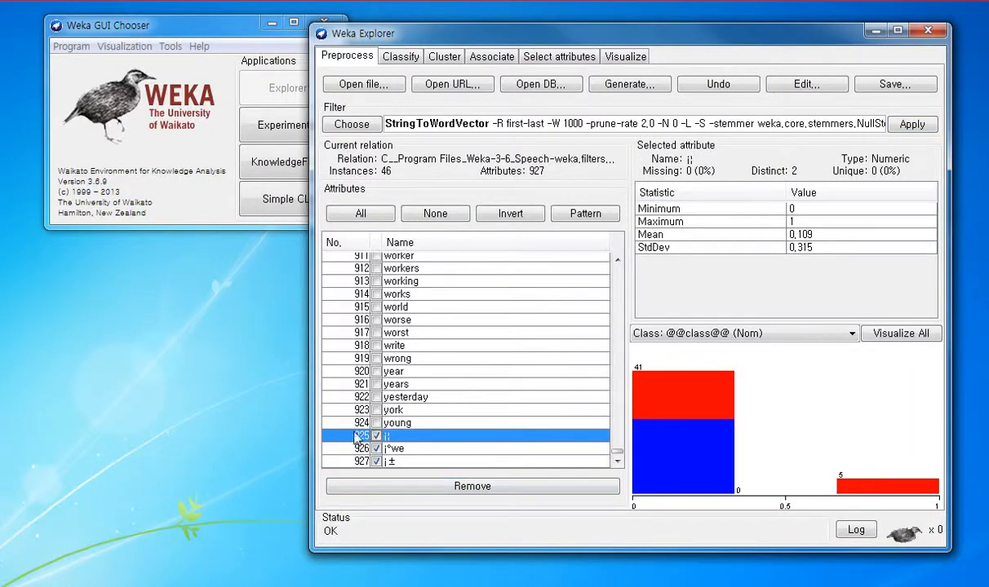
click(459, 486)
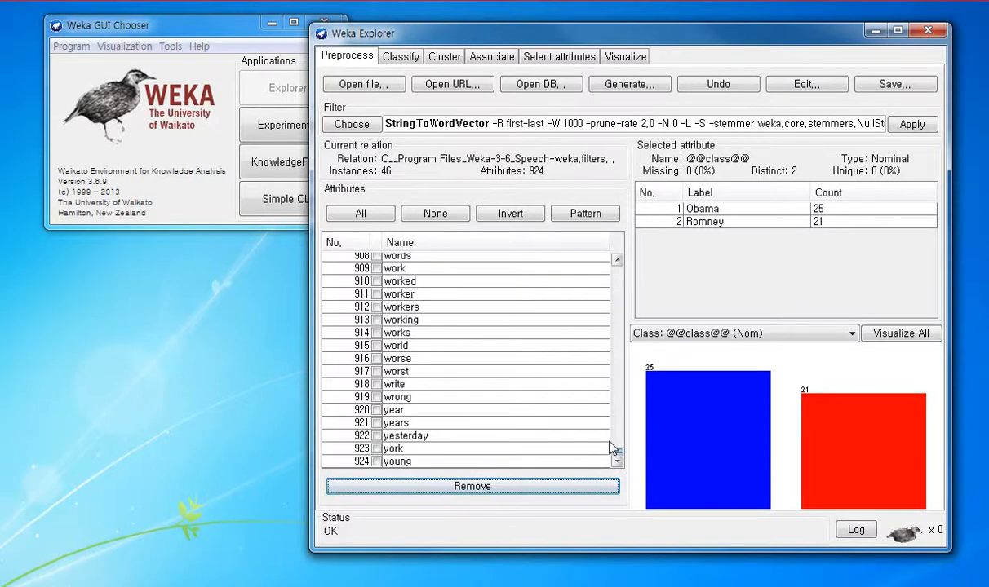
drag(607, 449, 605, 255)
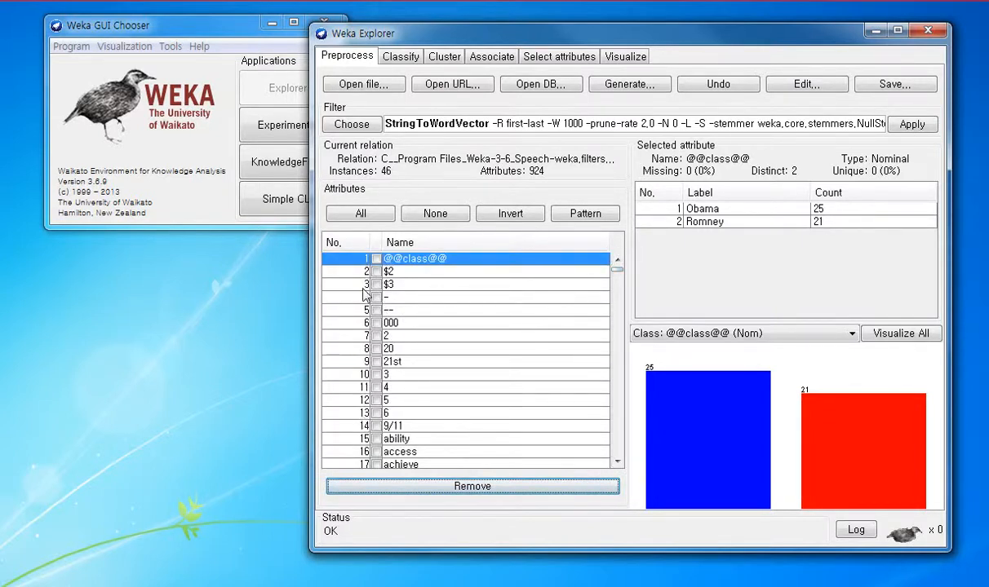
click(376, 361)
click(376, 349)
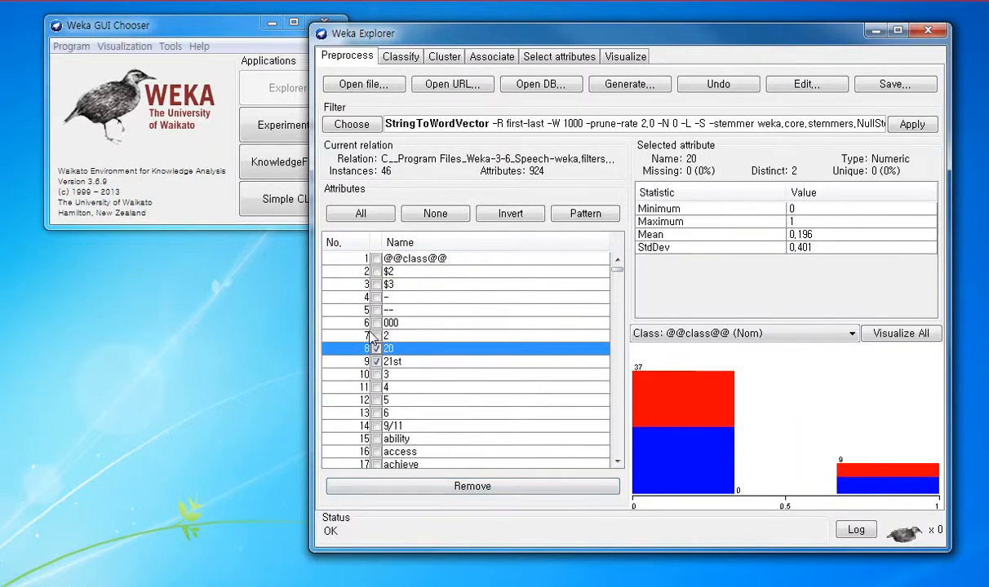
click(377, 335)
click(376, 336)
click(376, 348)
click(376, 361)
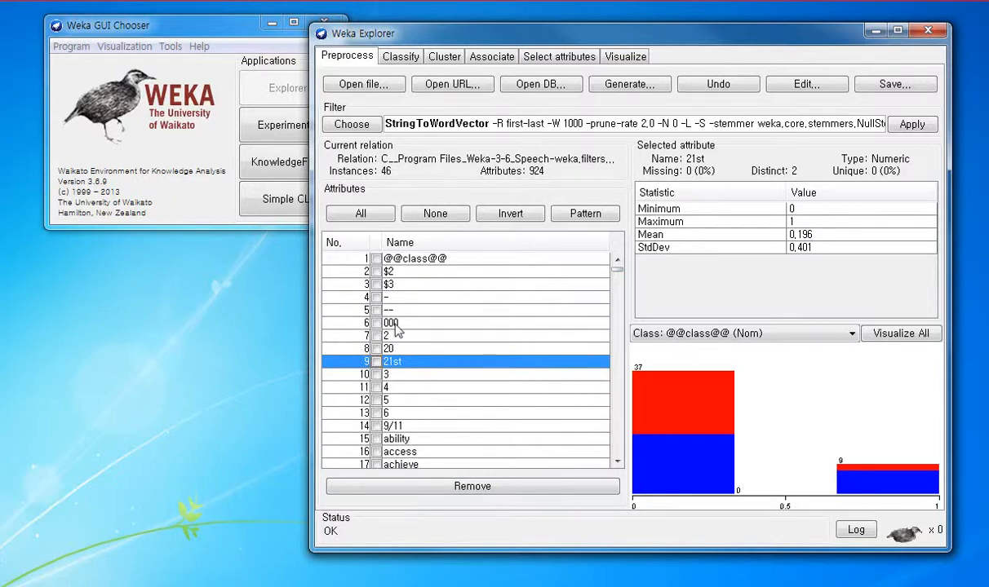
Step: Select the attributes starting with 2 by the regular expression ^2.* and remove them
click(574, 212)
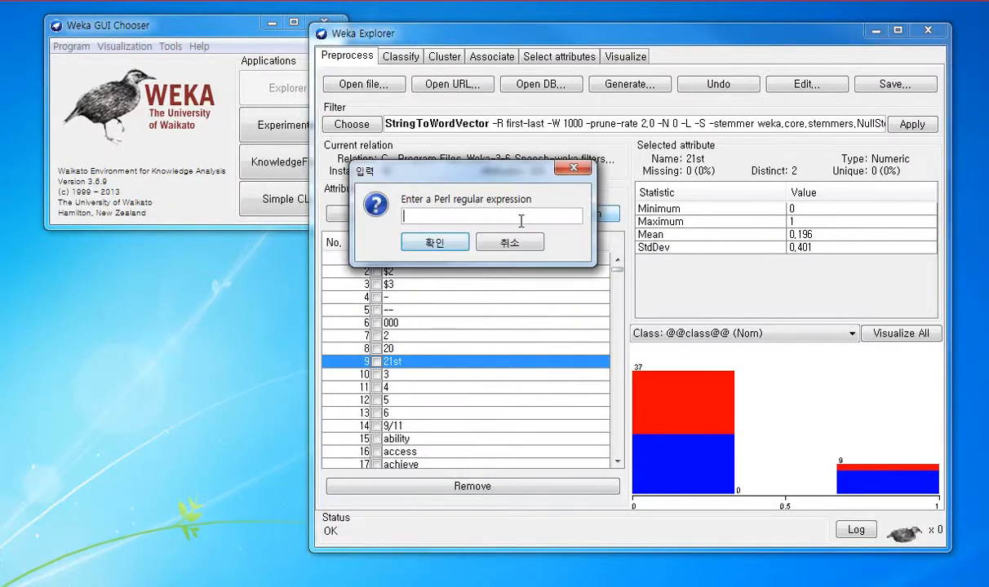
text(^.+)
click(412, 240)
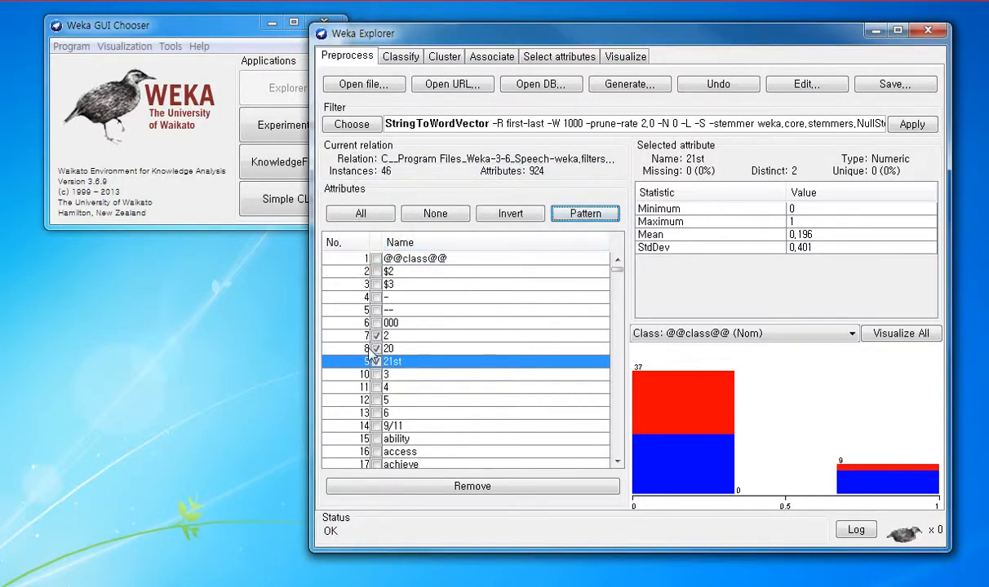
click(376, 348)
click(436, 486)
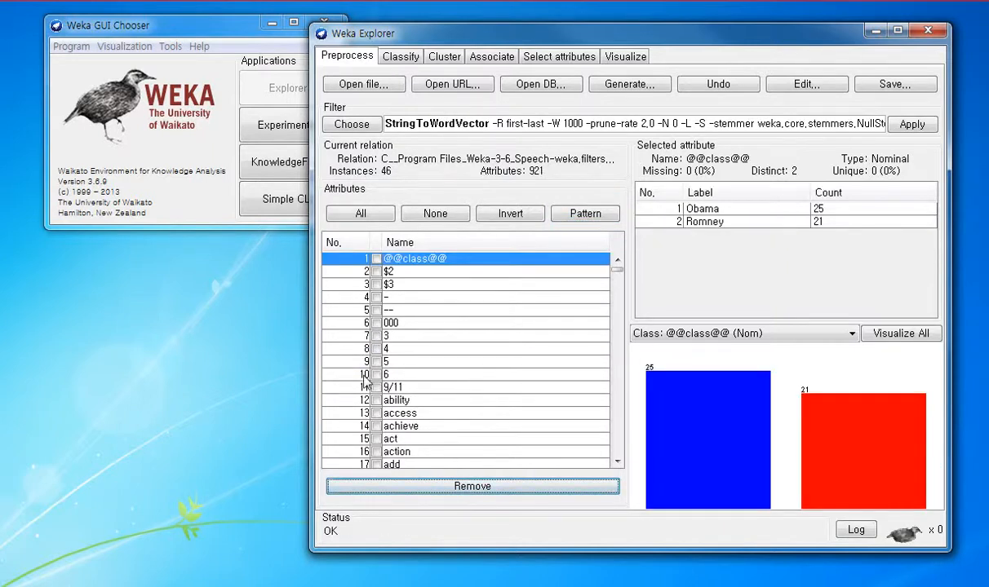
Step: Remove the remaining symbol and number attributes $2, $3, -, --, 000, 3, 4, 5, 6 and 9/11
click(376, 387)
click(376, 374)
click(377, 362)
click(376, 348)
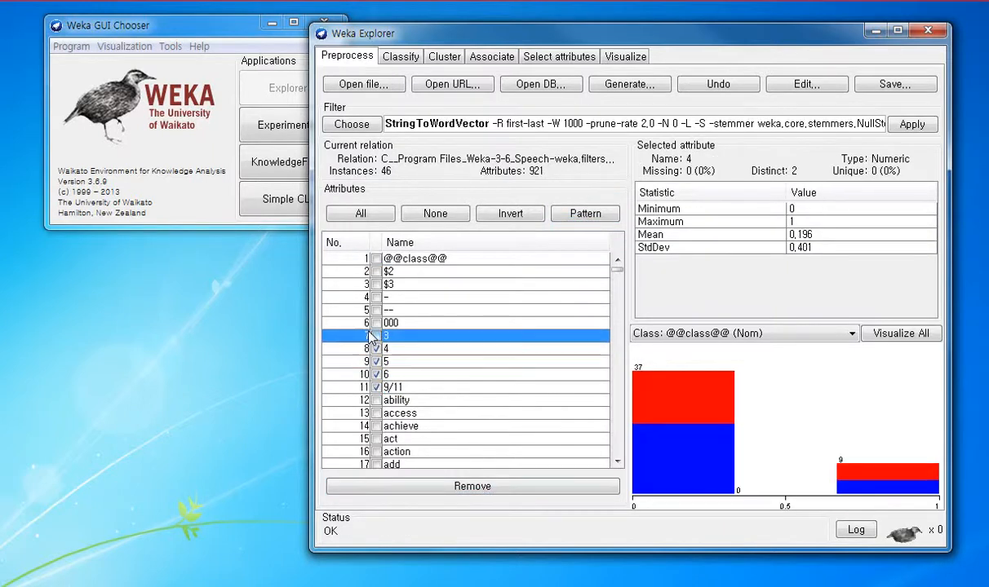
click(376, 336)
click(376, 323)
click(377, 310)
click(376, 297)
click(376, 284)
click(376, 270)
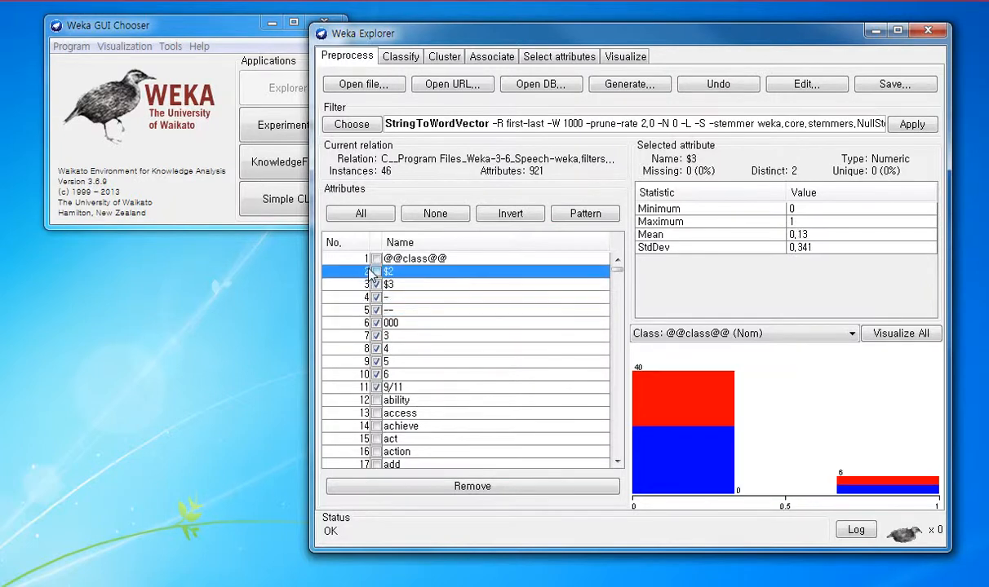
click(448, 488)
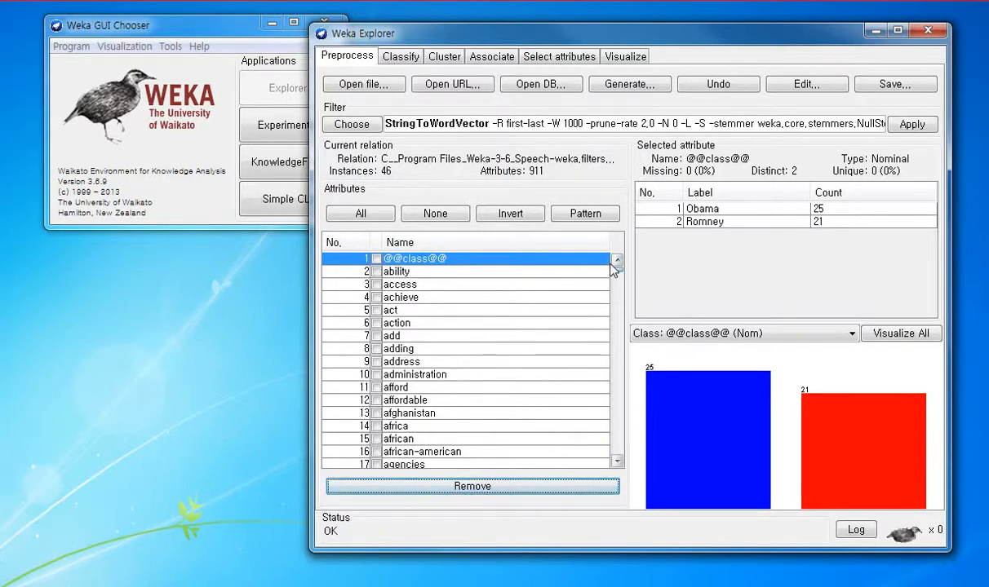
Step: View the data set as an enlarged table and look through the word values of all Obama and Romney instances
mouse_move(614, 269)
mouse_down()
mouse_move(618, 458)
mouse_move(617, 267)
mouse_up()
click(799, 85)
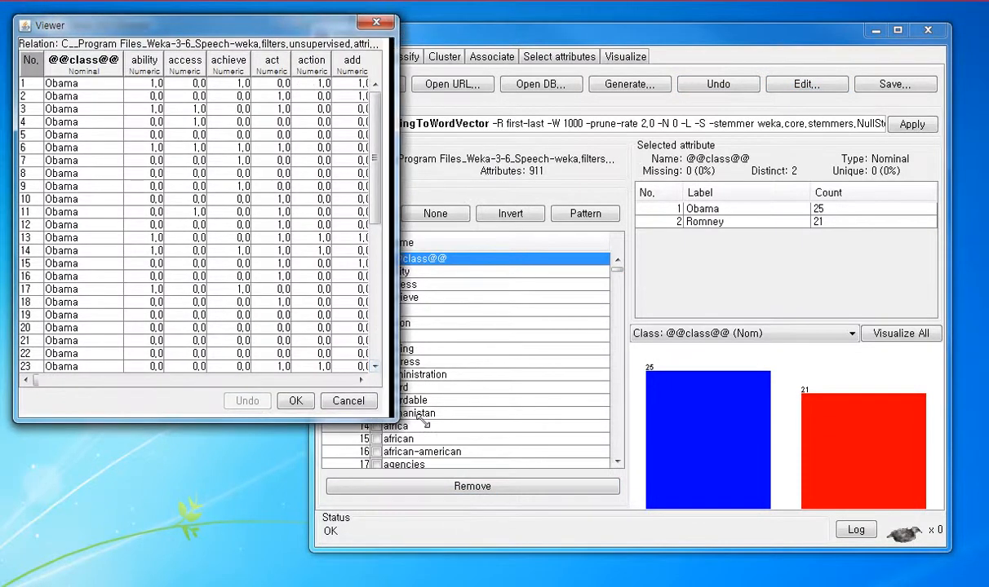
drag(377, 415, 959, 496)
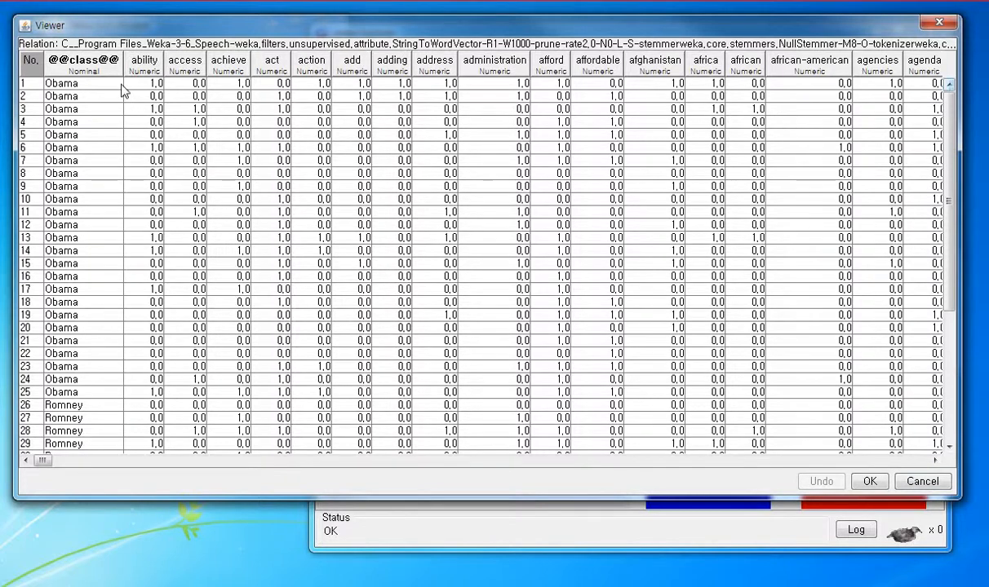
scroll(38, 96, down, 1)
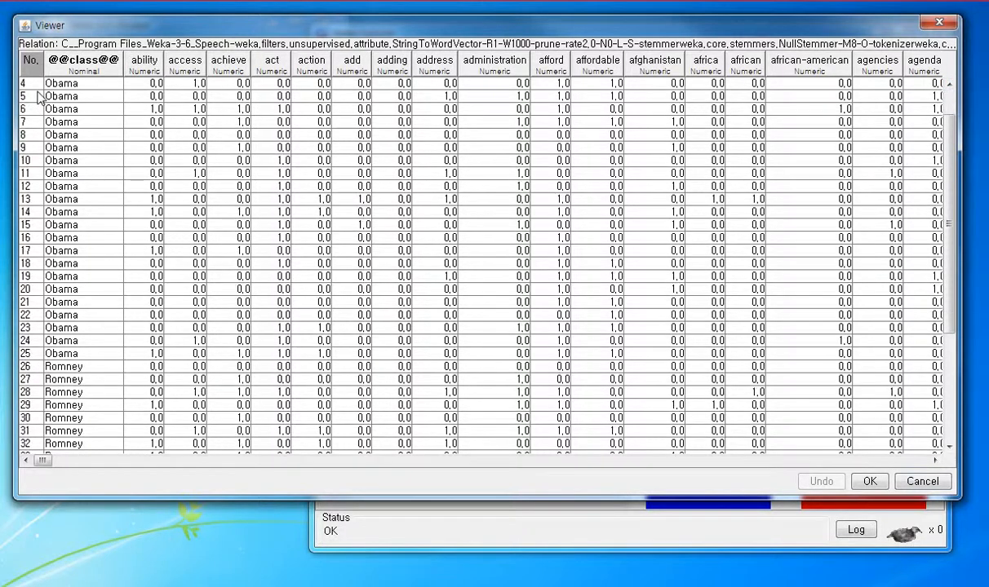
scroll(38, 96, down, 5)
scroll(38, 96, up, 6)
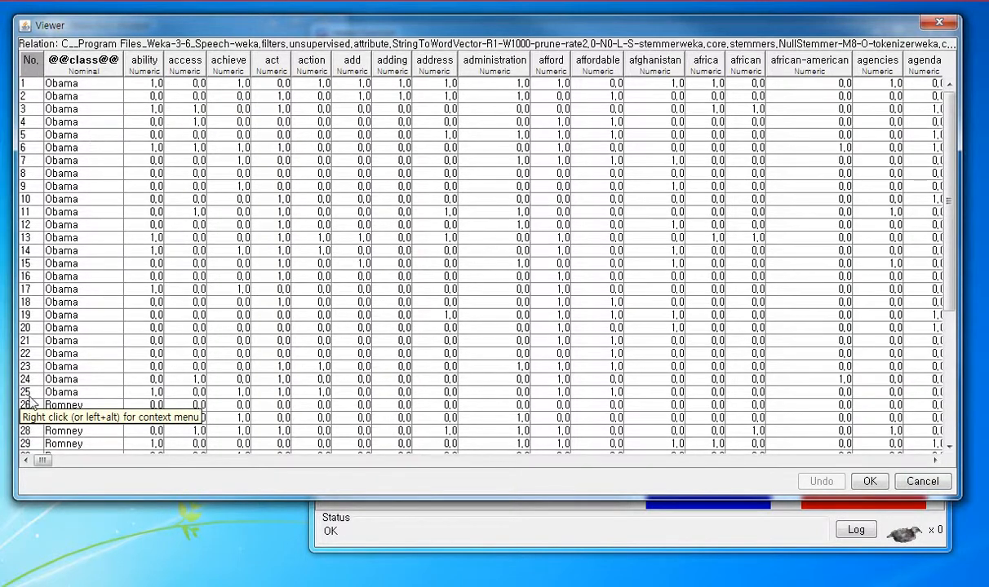
scroll(37, 388, down, 2)
scroll(36, 387, down, 4)
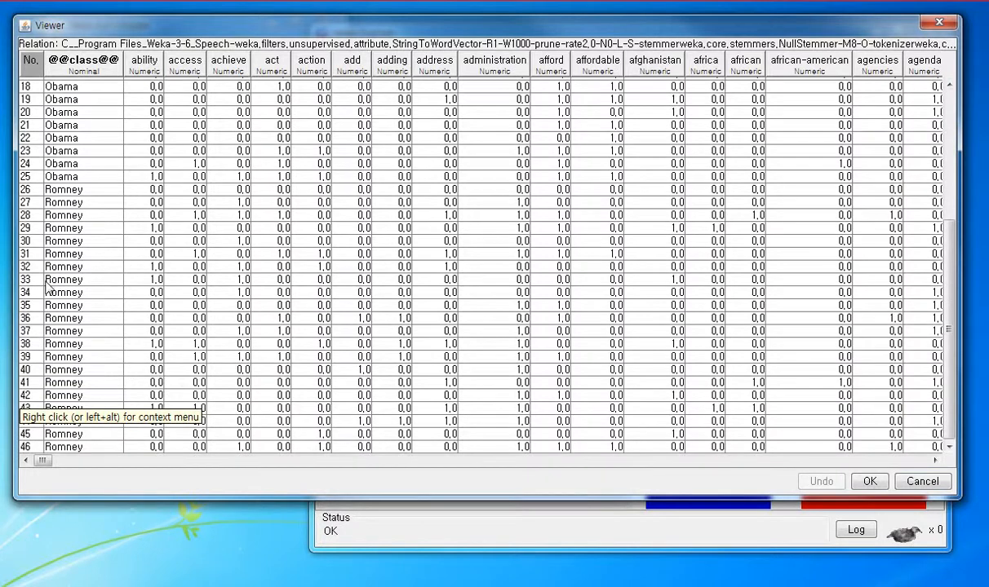
click(858, 483)
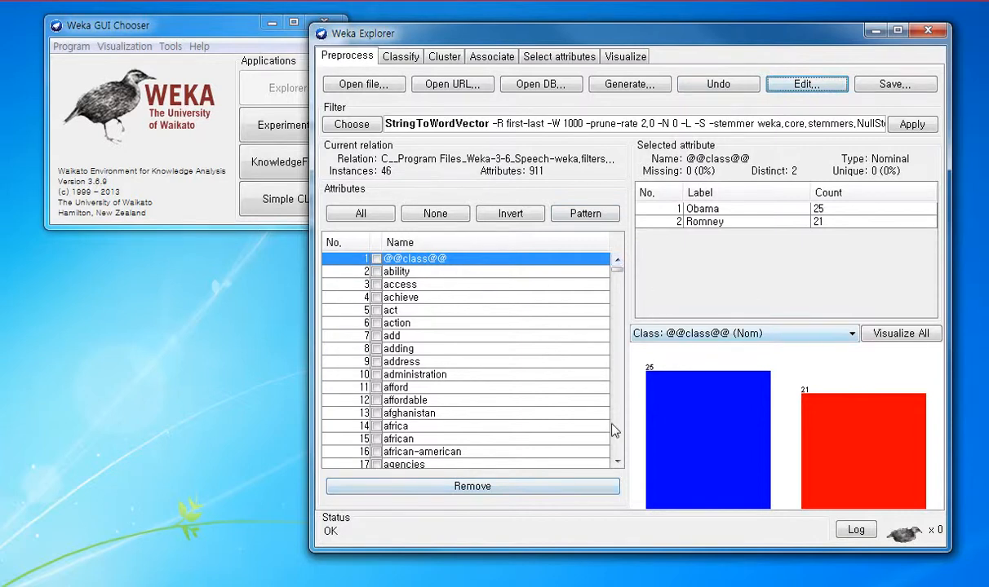
Step: Save the cleaned data set as an Arff data file named Speech.txt in the Weka-3-6 folder
click(889, 79)
click(578, 420)
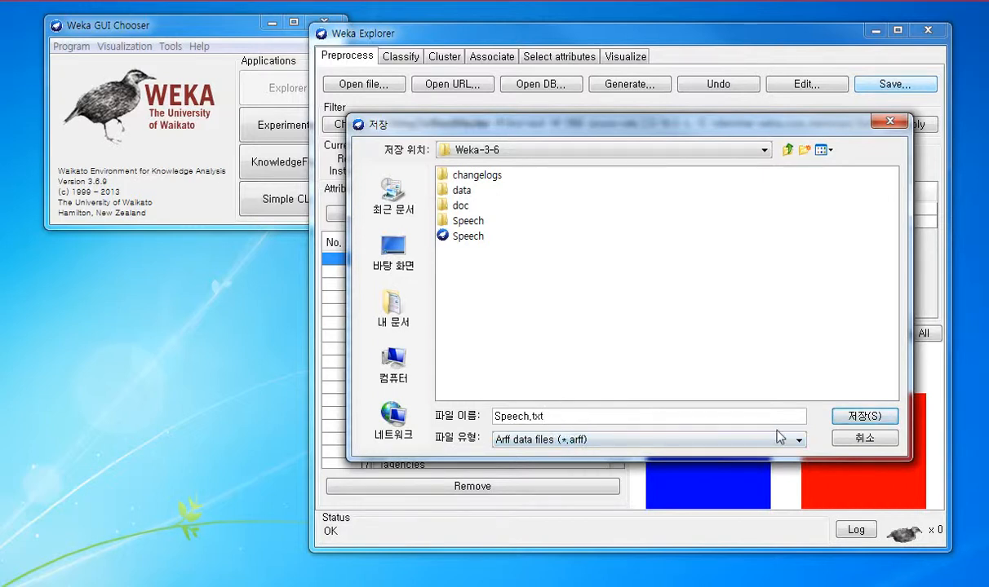
click(868, 417)
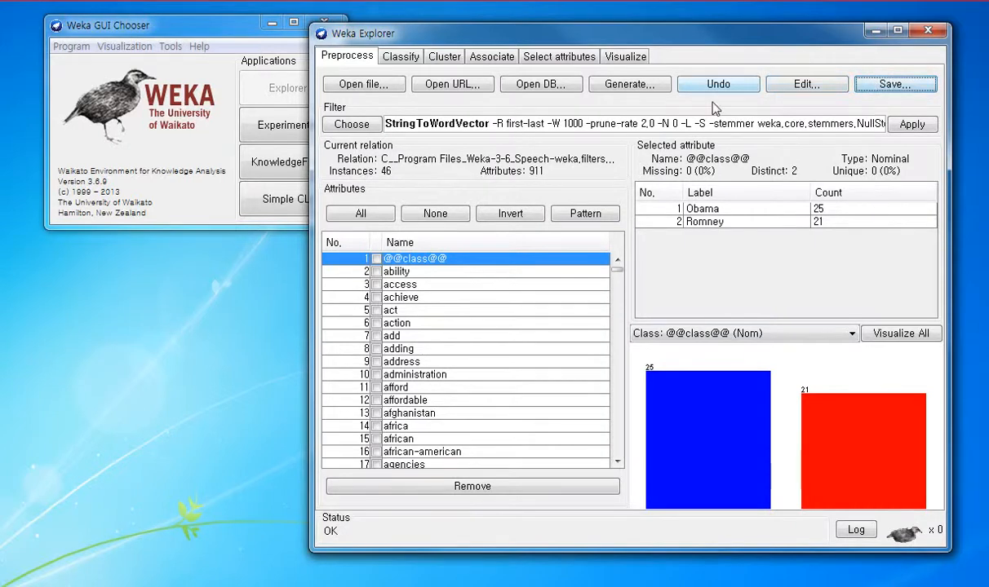
Step: Cluster the speeches with SimpleKMeans on the training set, keeping its default options
click(438, 57)
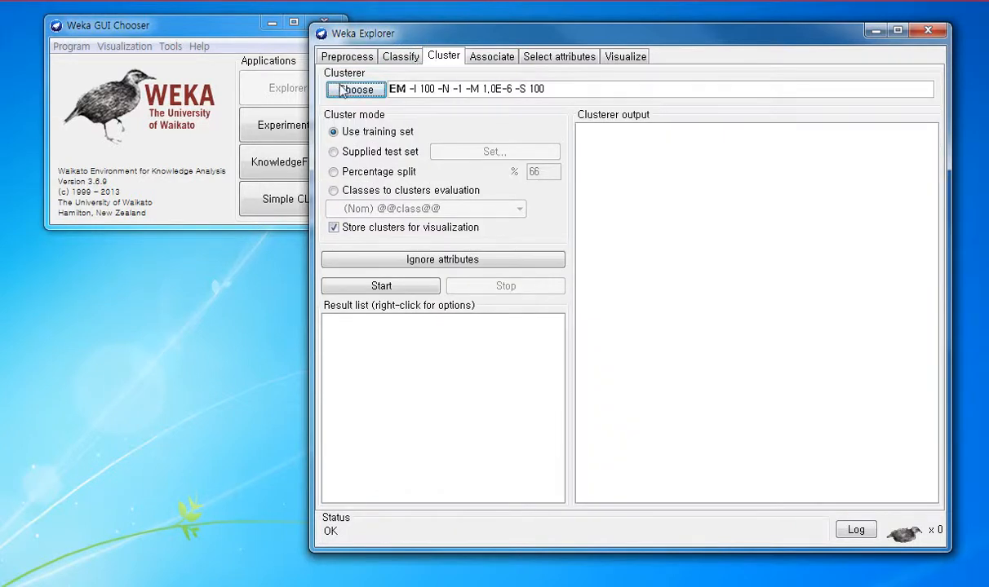
click(372, 91)
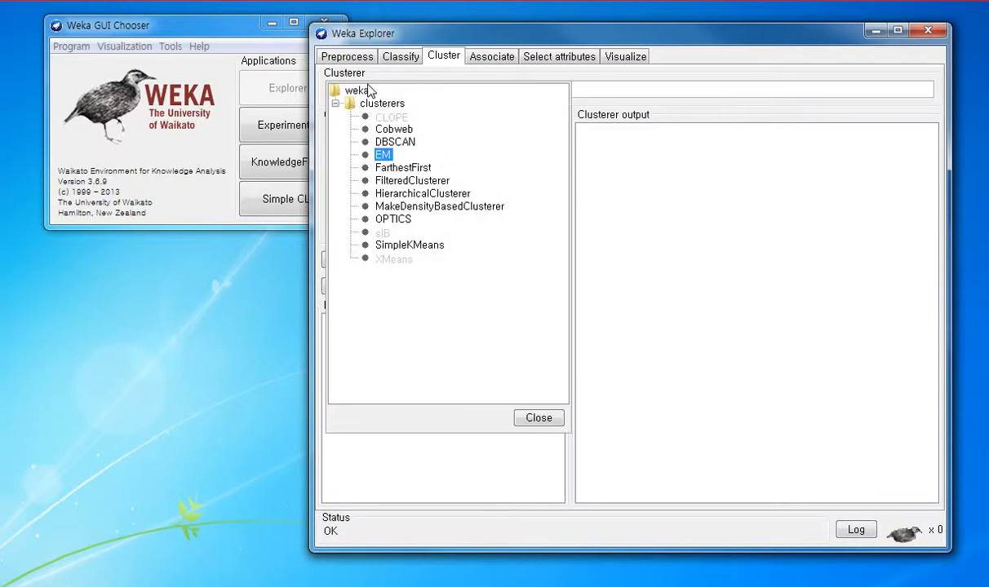
click(412, 245)
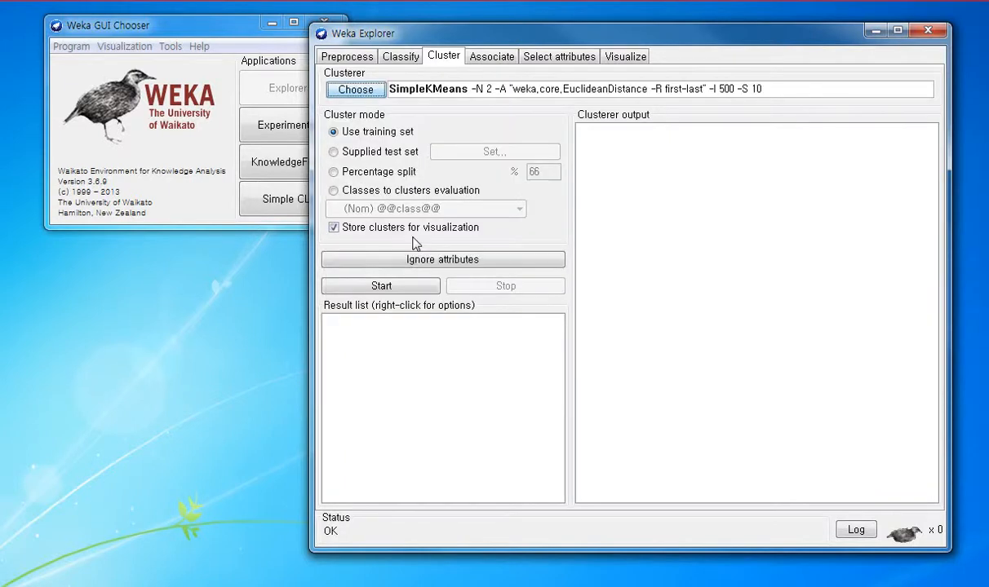
click(381, 285)
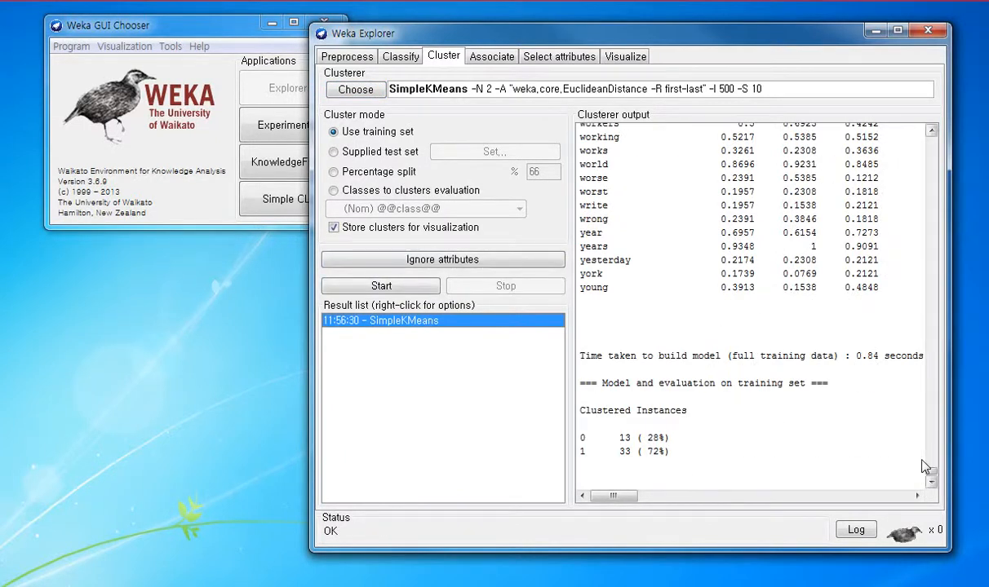
Step: Examine the run information and cluster centroids in the output, comparing the word ability between clusters 0 and 1
drag(928, 468, 928, 124)
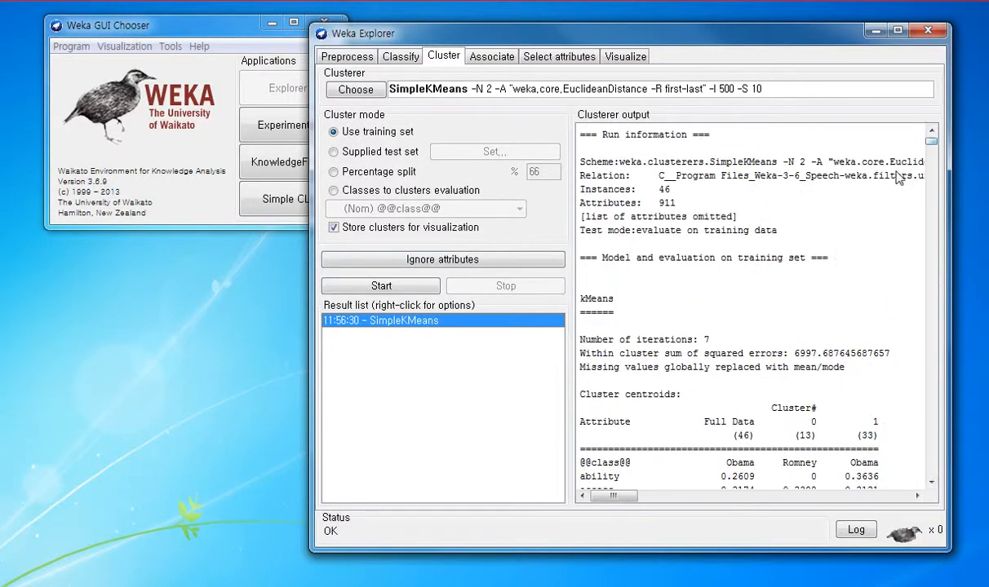
scroll(751, 398, down, 3)
scroll(734, 351, down, 4)
scroll(741, 262, up, 2)
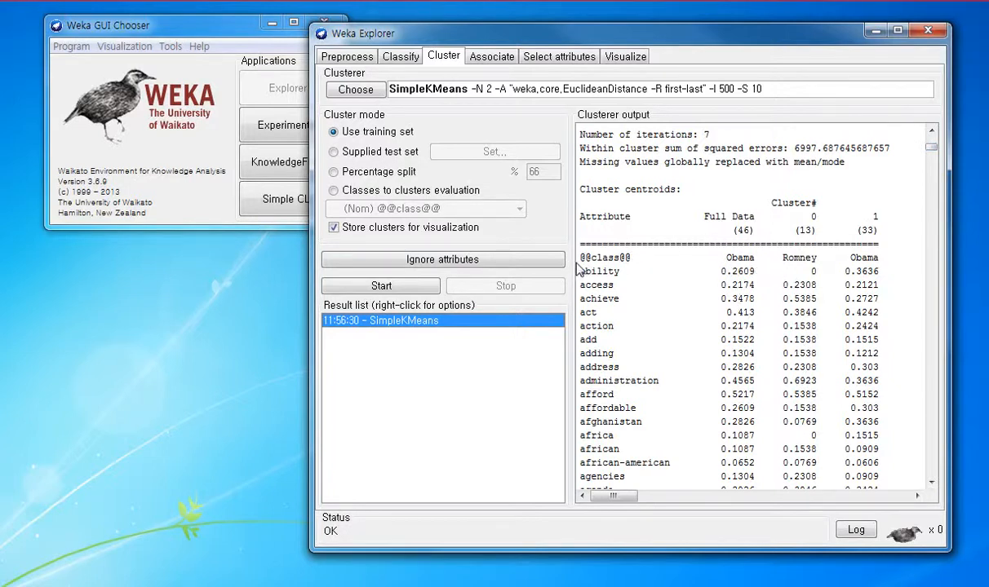
click(678, 270)
drag(782, 271, 813, 271)
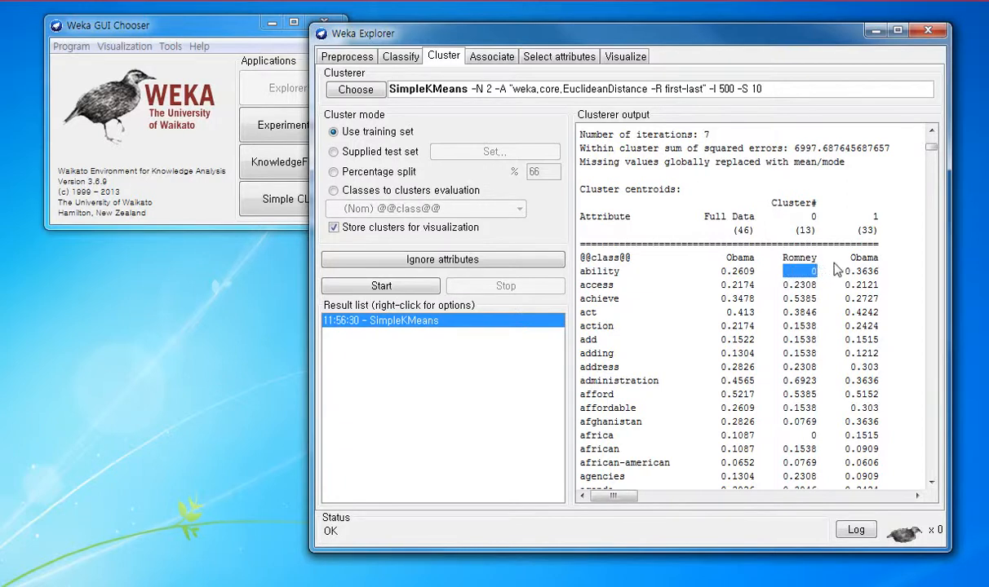
mouse_move(844, 271)
mouse_down()
mouse_move(881, 271)
mouse_move(851, 271)
mouse_up()
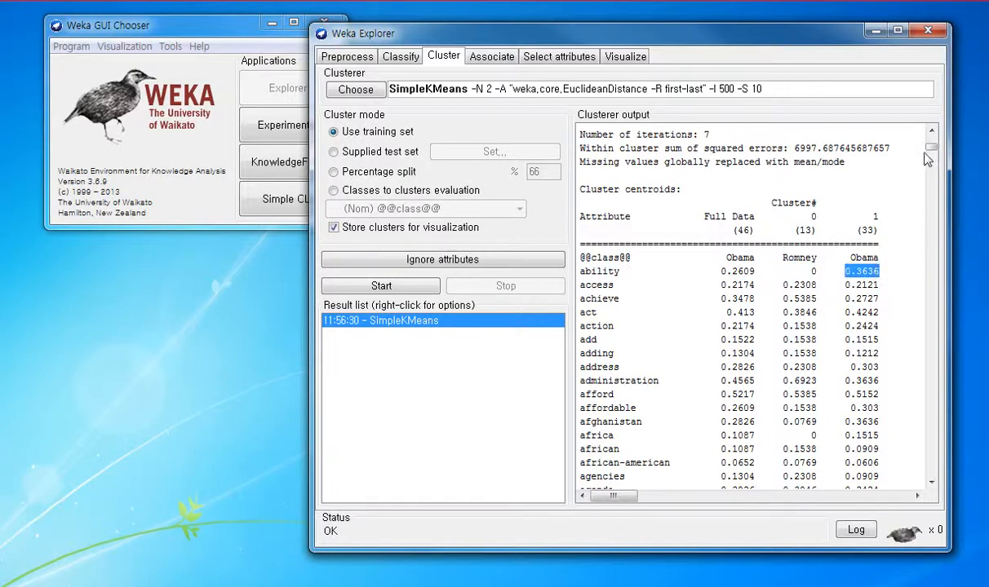
Step: Look through the cluster centroids from ability to common and compare the word coal between clusters 0 and 1
scroll(767, 290, down, 3)
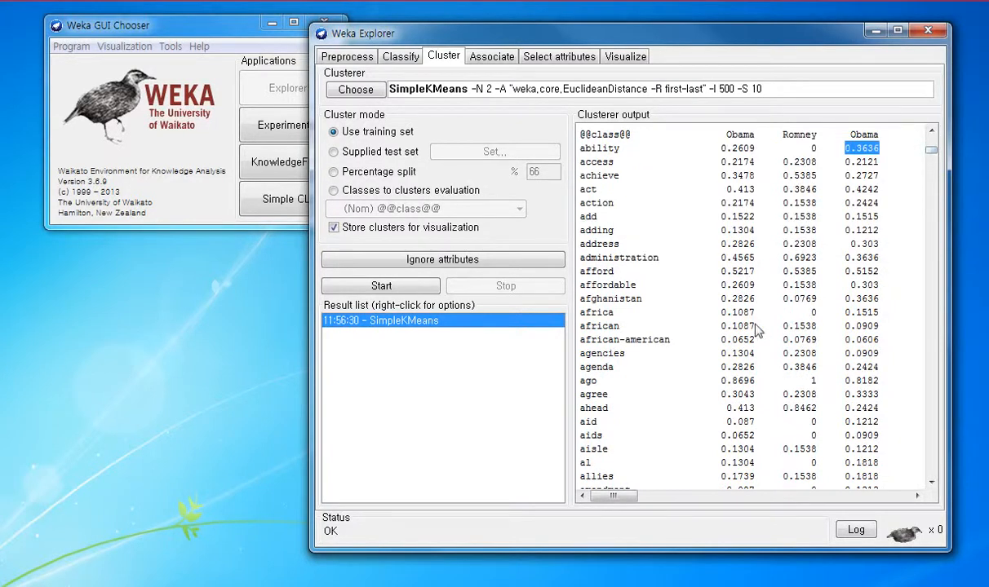
scroll(718, 310, down, 4)
scroll(763, 331, down, 8)
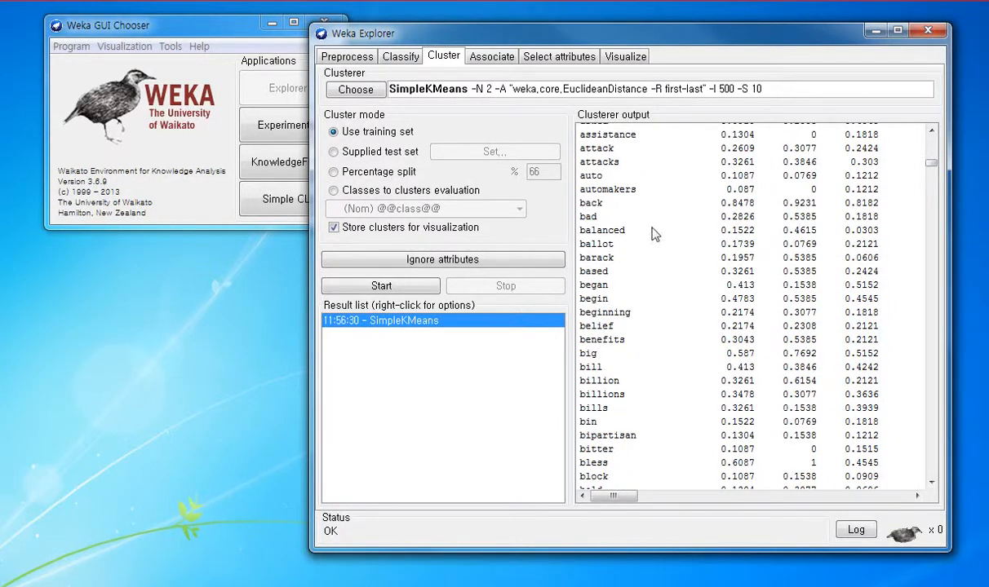
scroll(728, 254, down, 14)
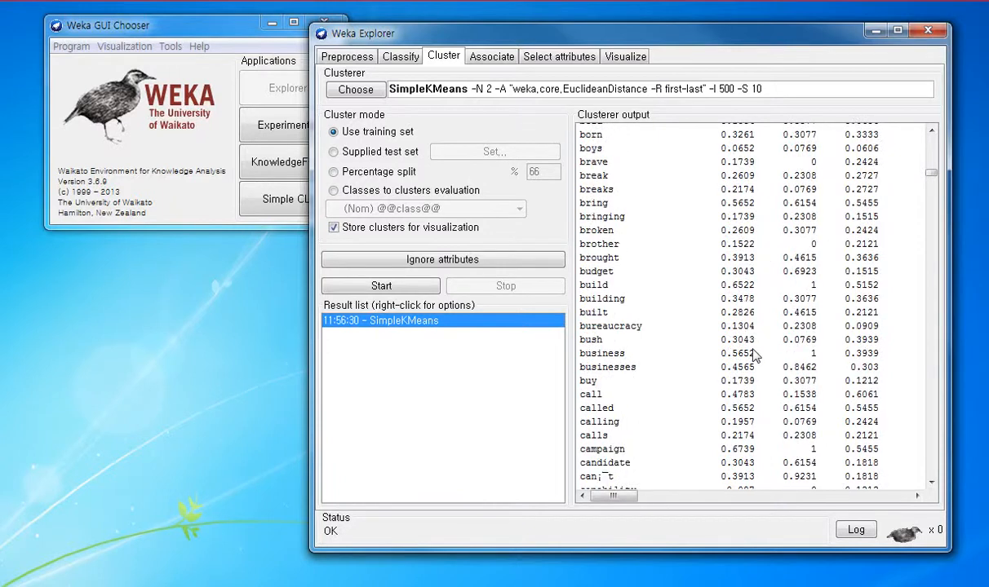
scroll(727, 356, down, 9)
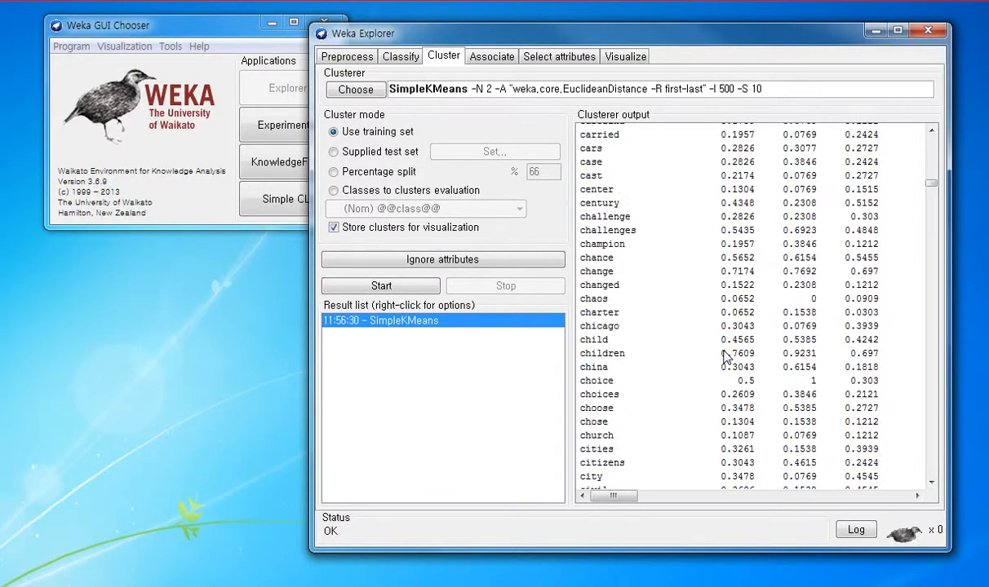
scroll(723, 357, down, 3)
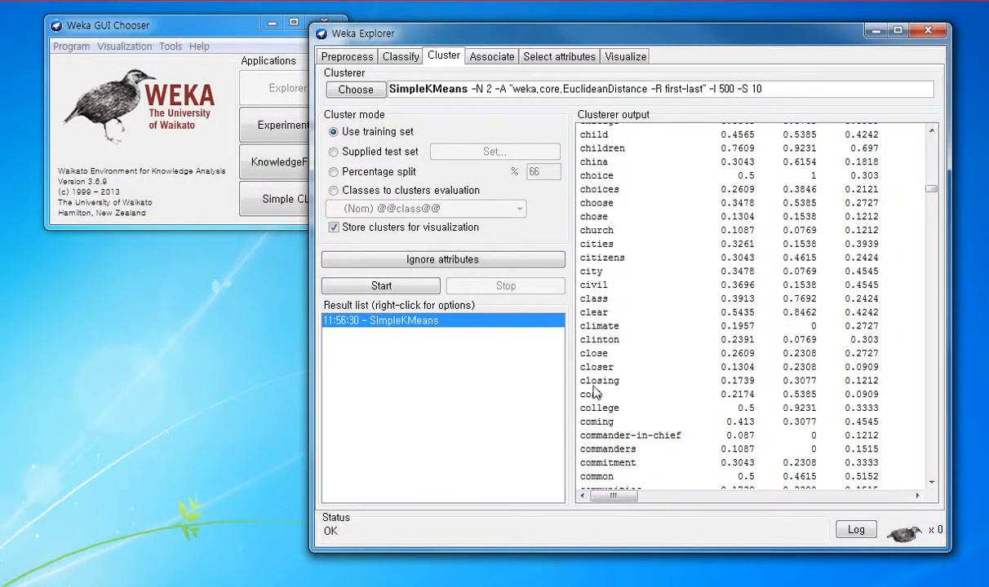
drag(574, 392, 873, 390)
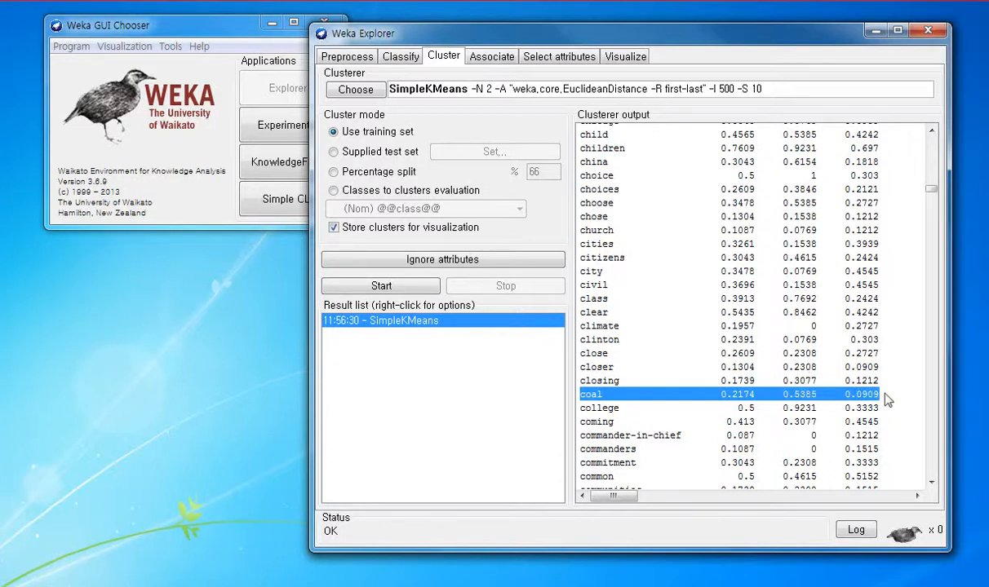
Step: Compare the centroid values of the words gas, gasoline and hire between the two clusters
drag(931, 189, 934, 266)
scroll(682, 282, up, 6)
scroll(682, 282, up, 1)
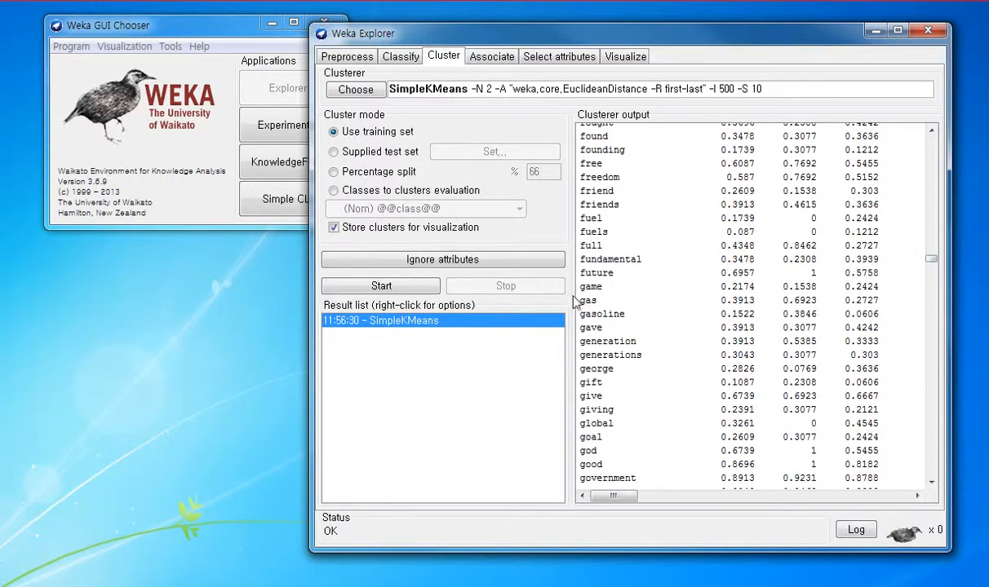
drag(582, 296, 872, 304)
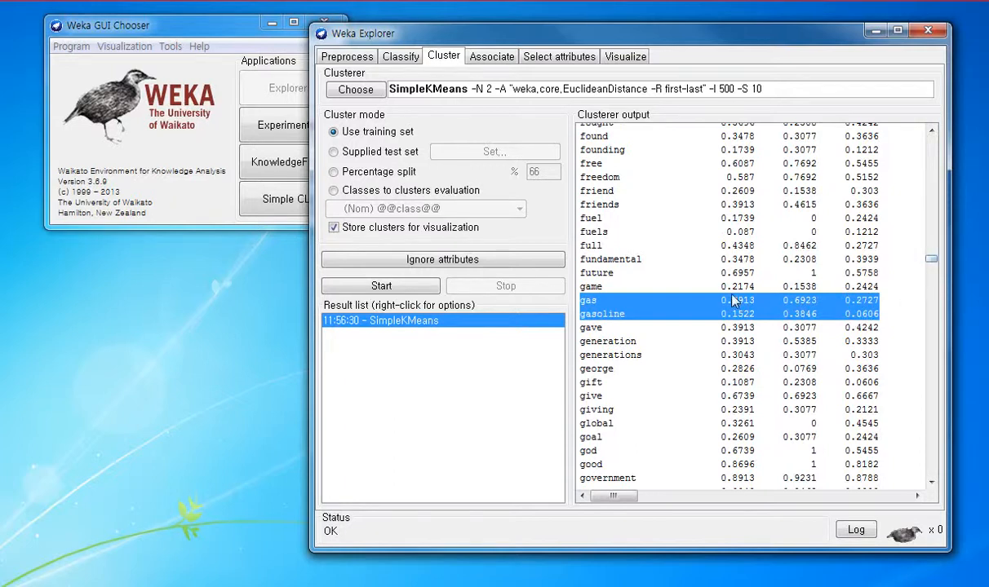
scroll(718, 310, down, 18)
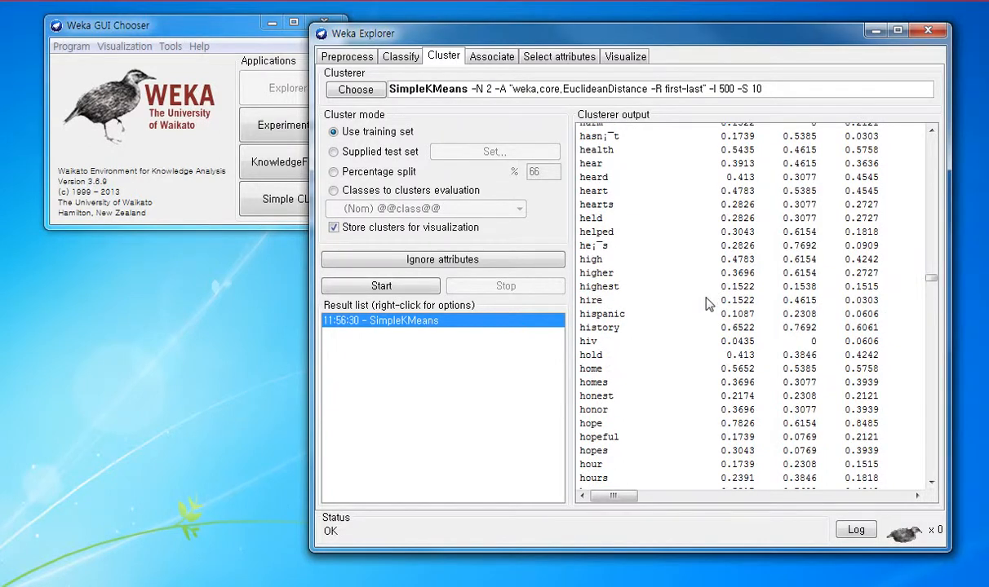
drag(709, 304, 871, 300)
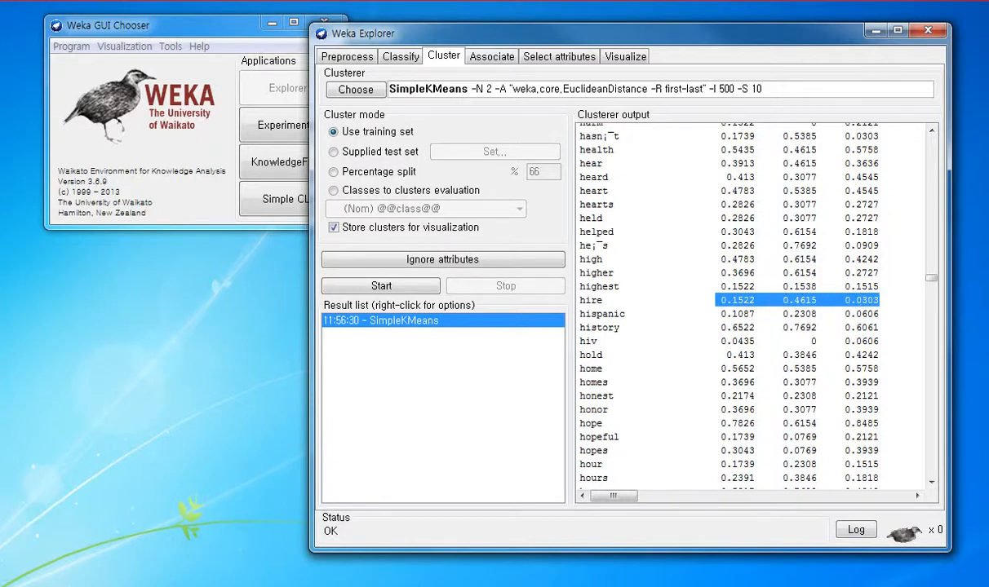
Step: Switch to the browser's Romney campaign article, highlight its oil and gas and jobs wording, and return to Weka's centroids for job and jobs
click(82, 579)
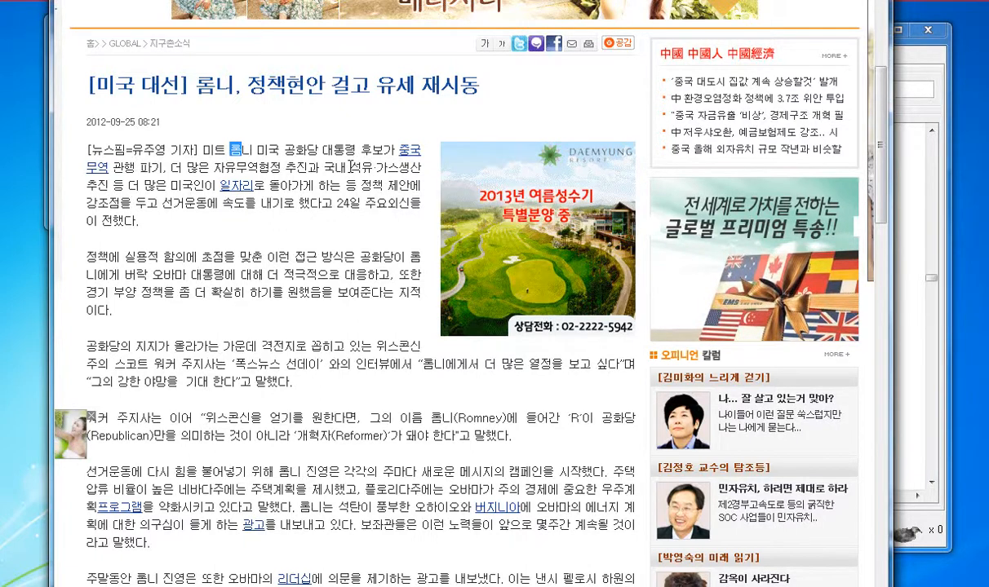
drag(351, 168, 400, 167)
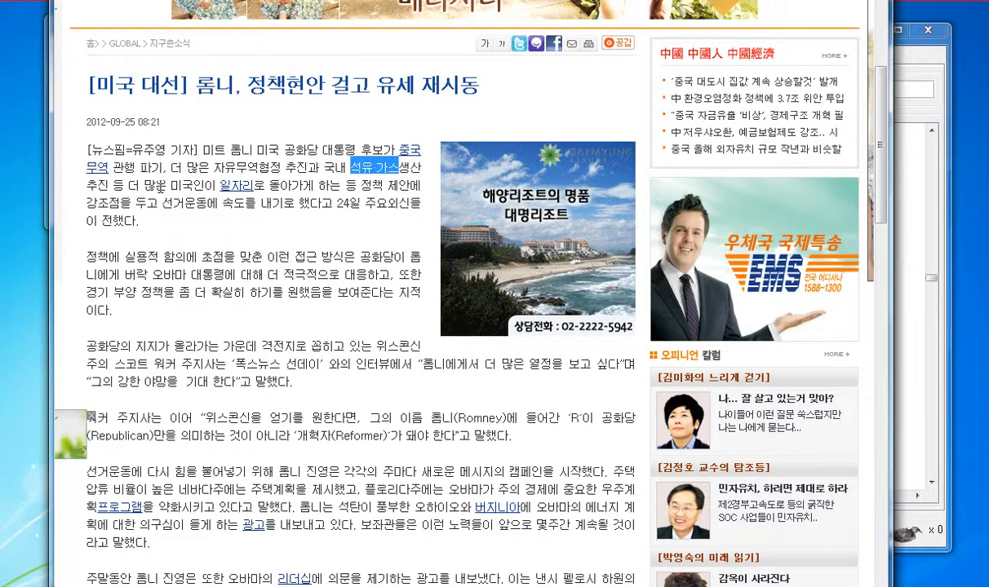
drag(217, 185, 255, 186)
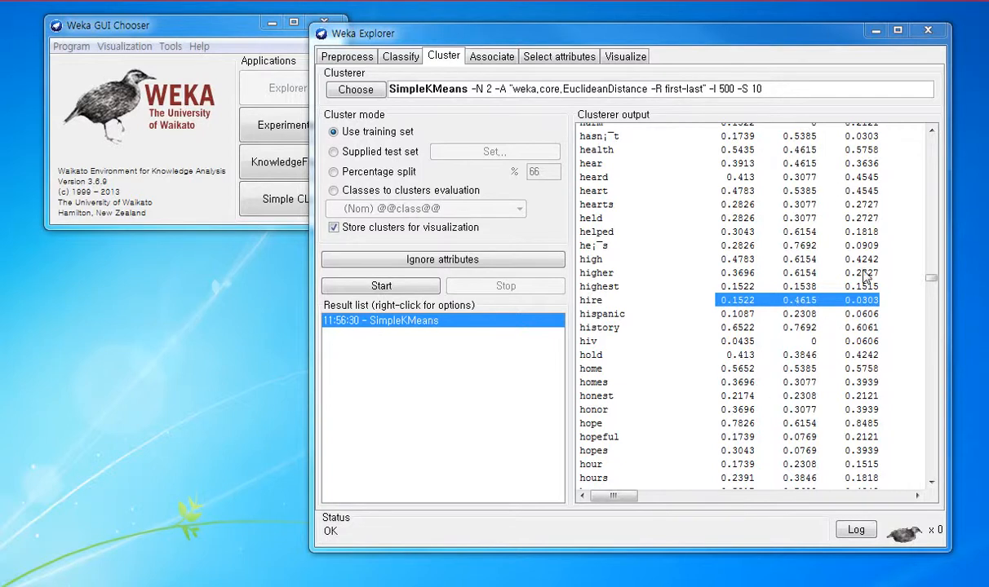
scroll(927, 273, down, 15)
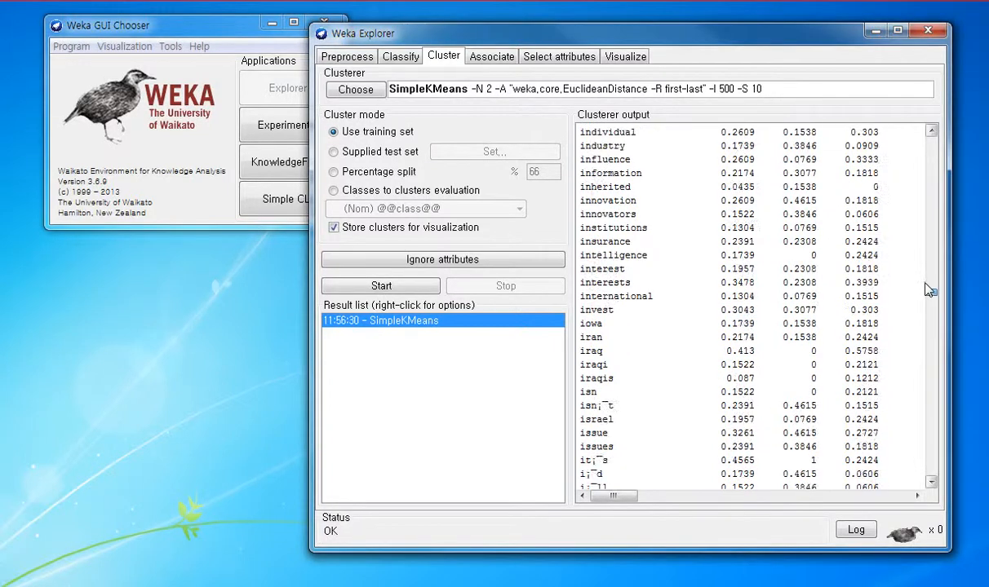
Step: Visualize the SimpleKMeans cluster assignments with the word ability plotted on the Y axis against instance number
right_click(375, 319)
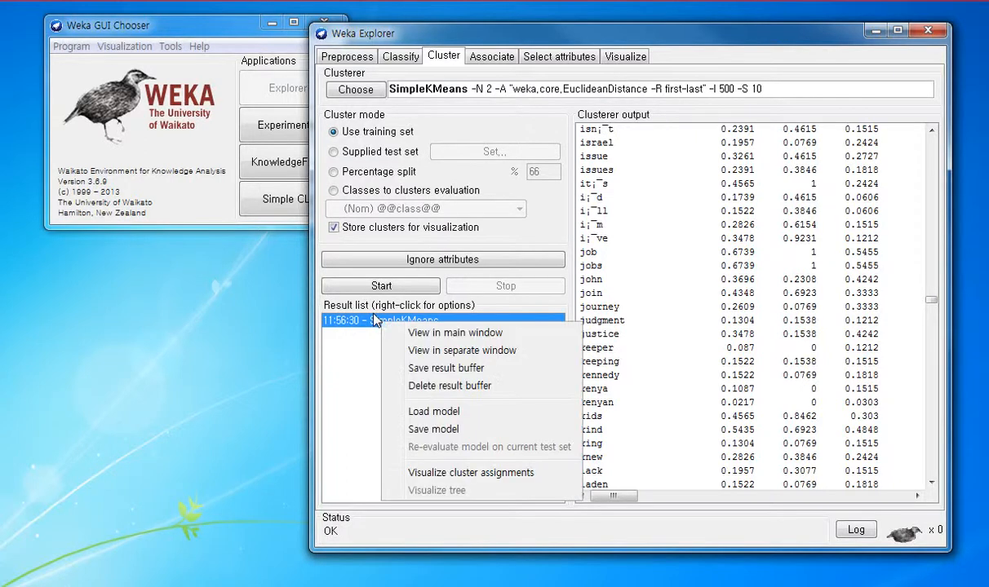
click(484, 472)
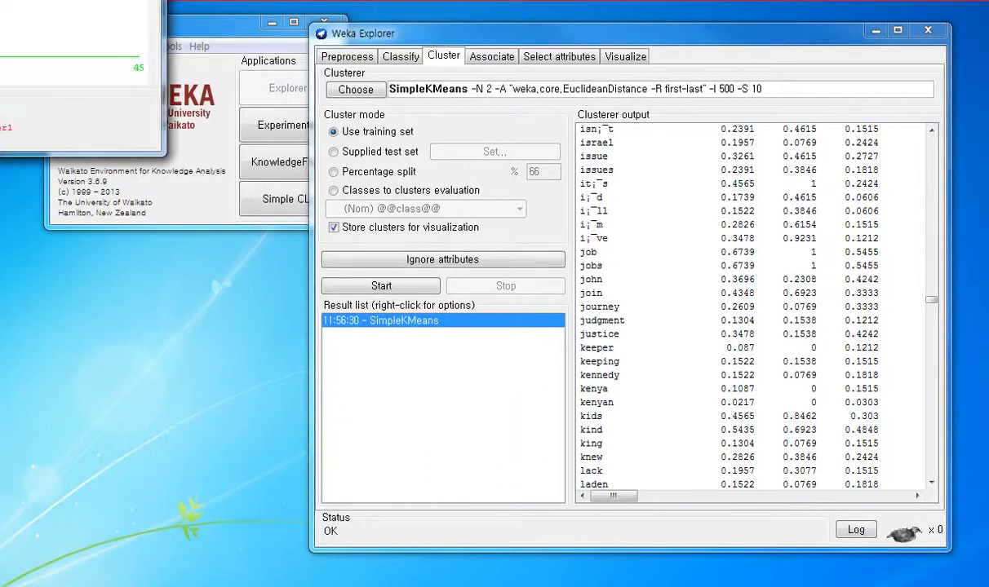
click(447, 135)
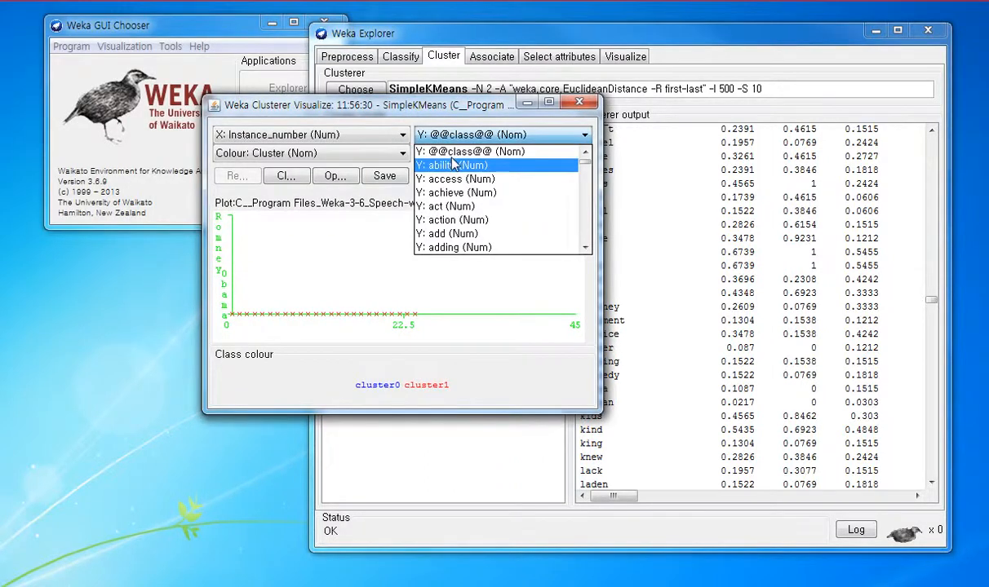
click(455, 165)
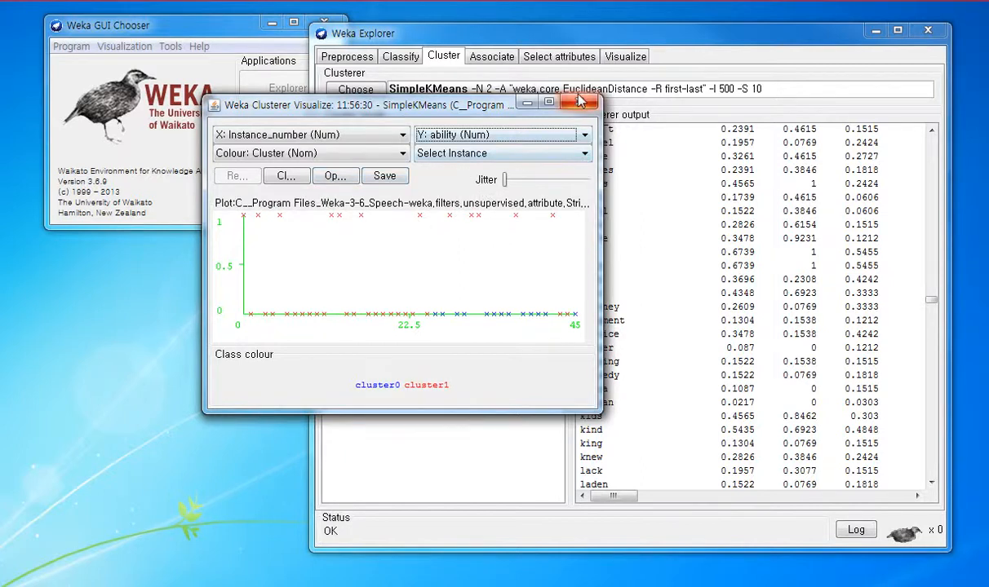
Step: Plot the words aren and assistance in turn on the Y axis of the cluster plot, and minimize the plot window
click(504, 134)
scroll(530, 198, down, 6)
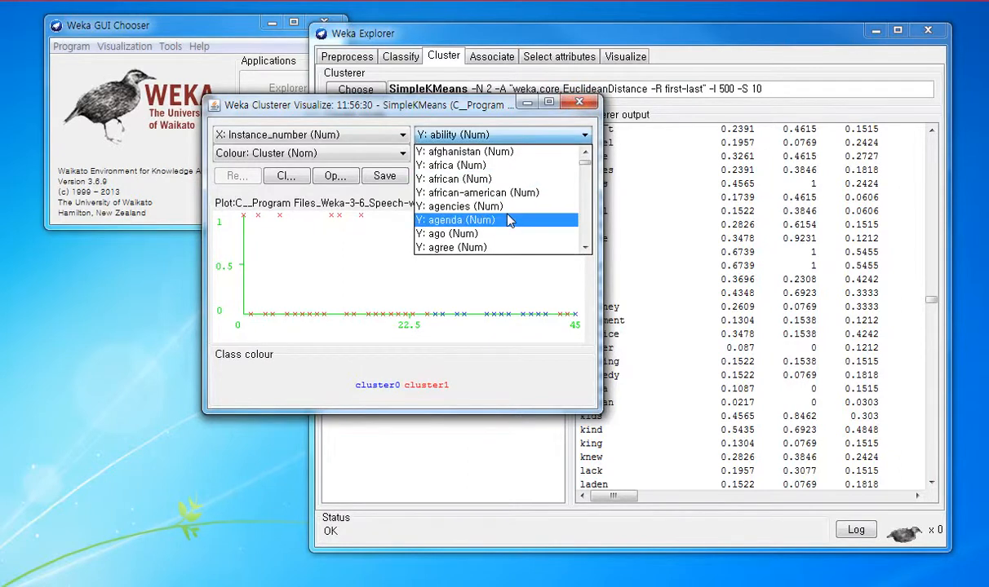
click(510, 192)
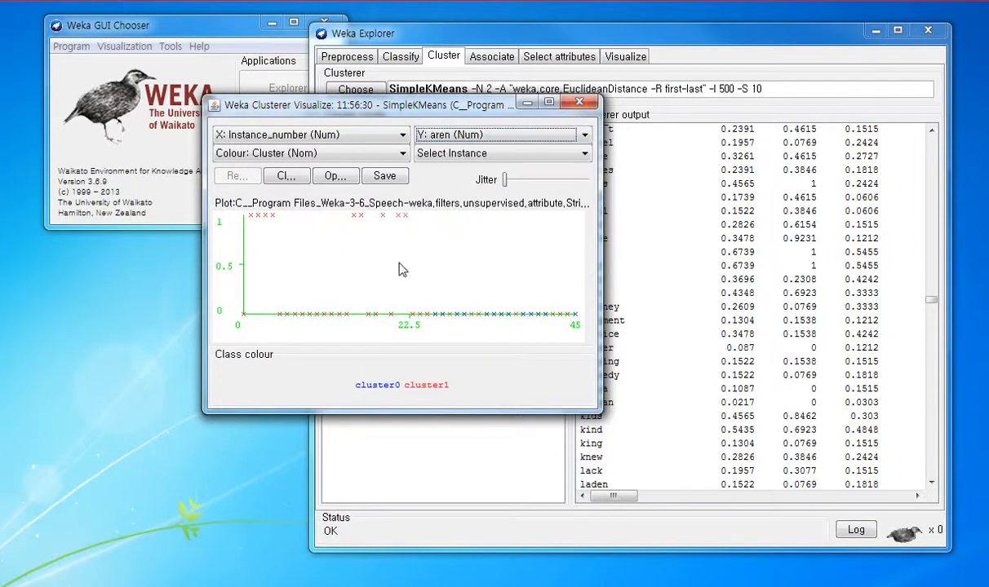
click(468, 136)
click(437, 226)
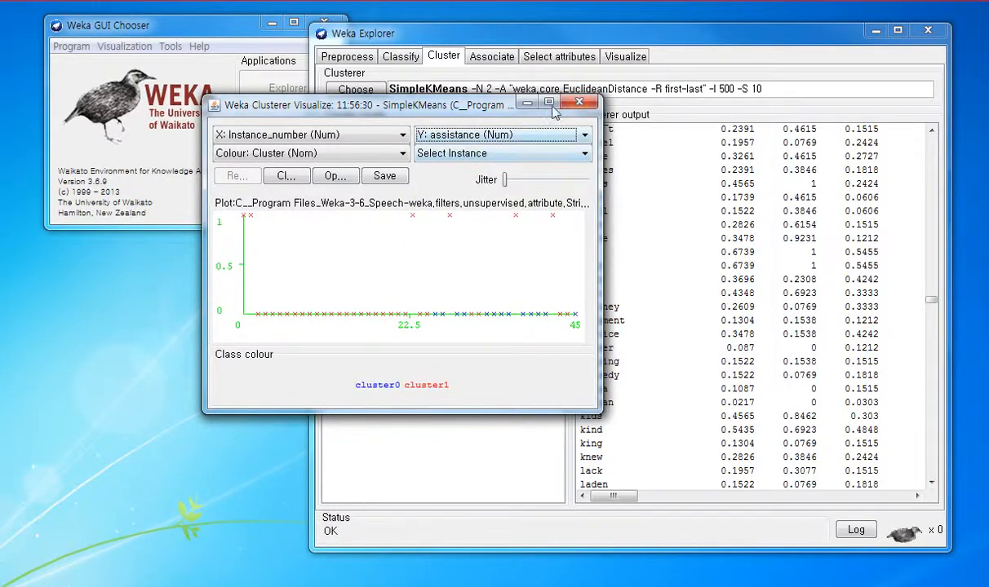
click(527, 103)
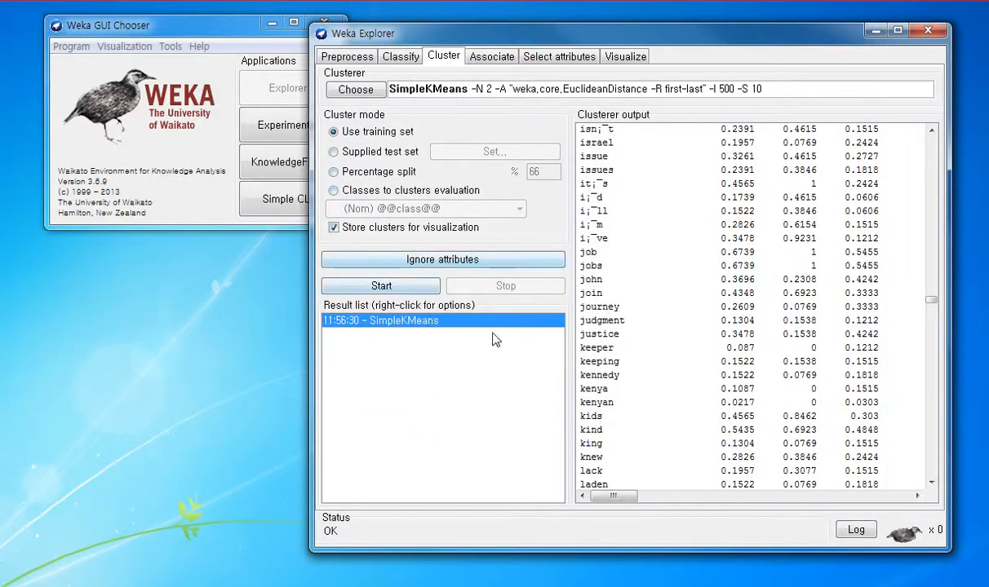
click(400, 59)
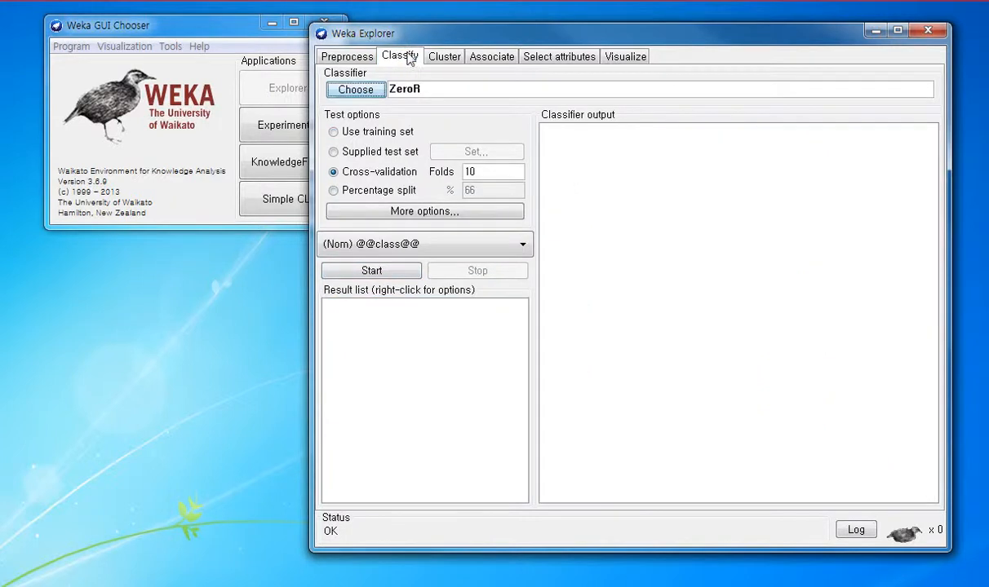
click(359, 90)
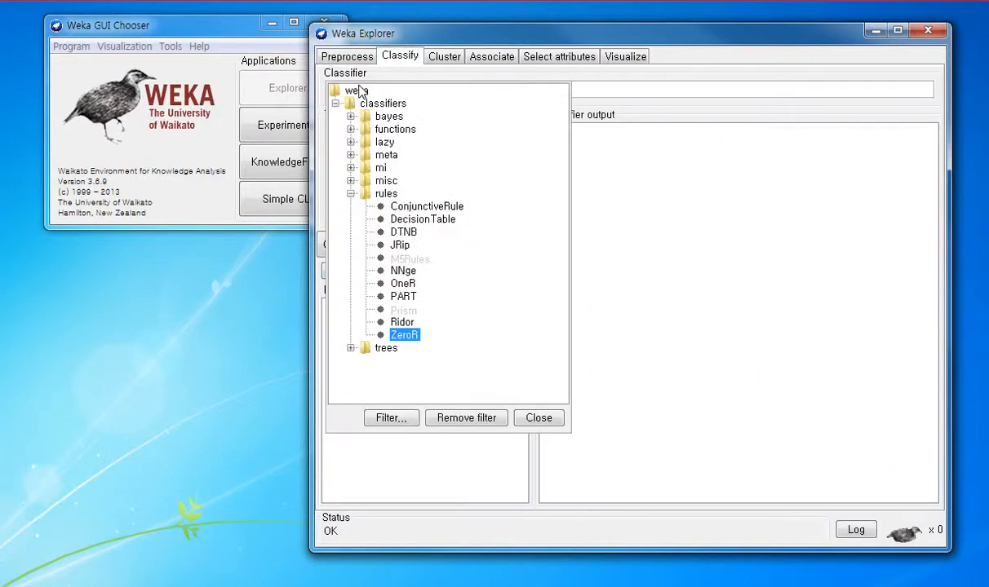
click(350, 155)
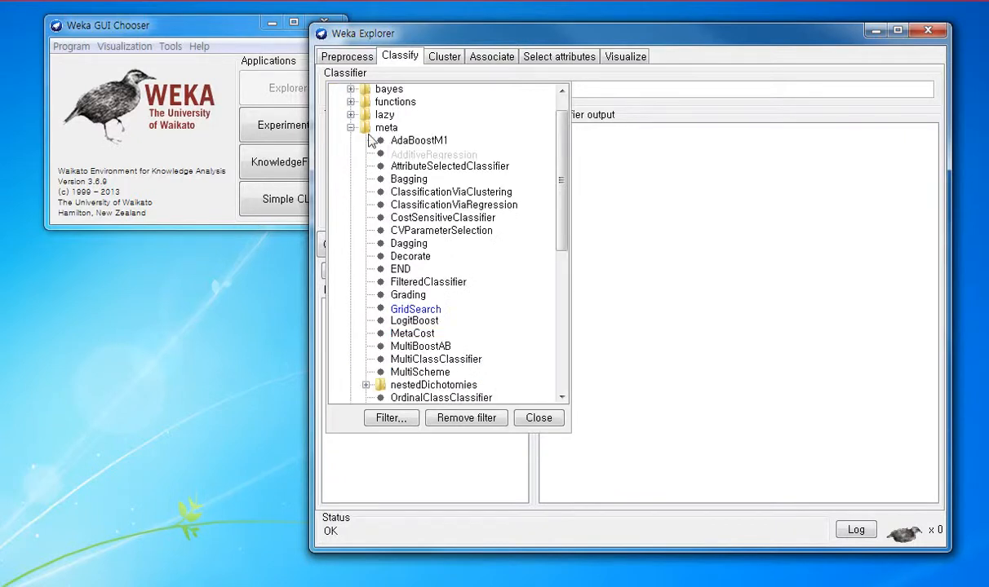
click(489, 191)
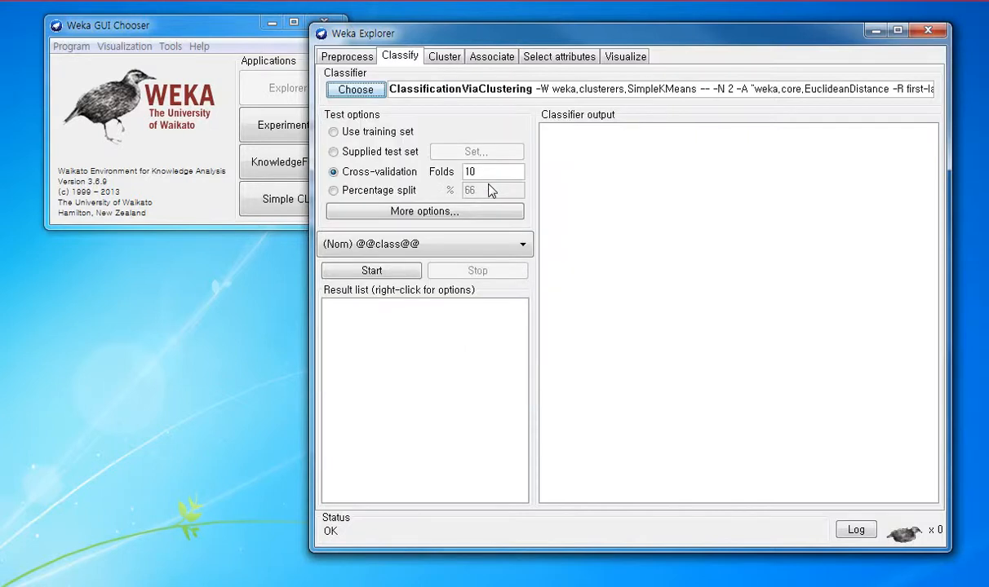
click(357, 132)
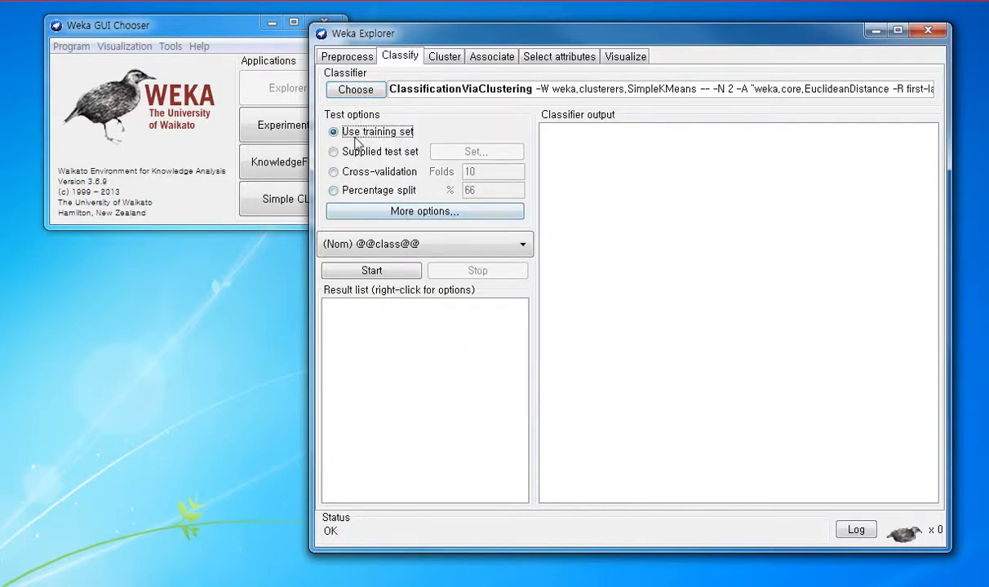
click(366, 270)
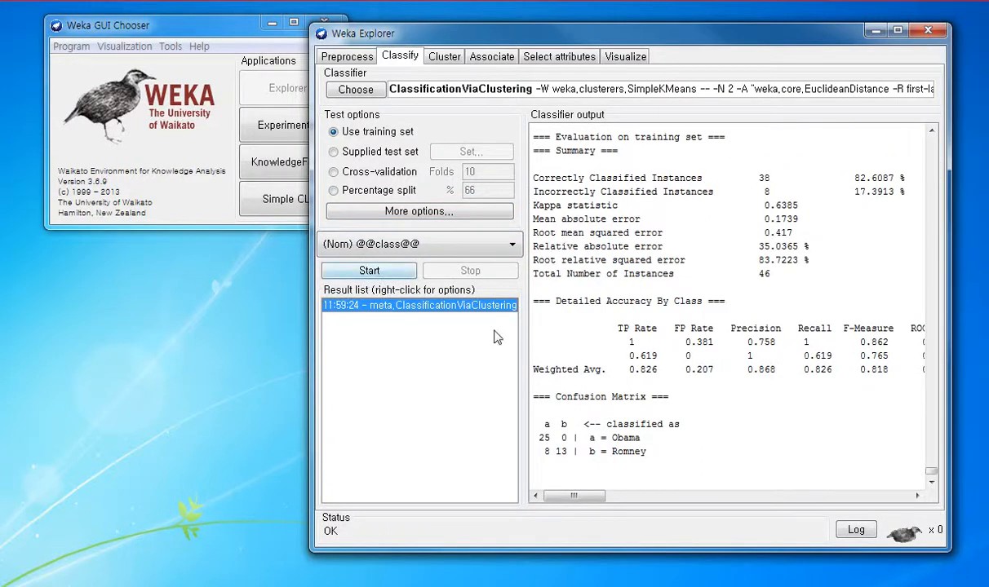
Step: Examine the classifier output for the percentages of correctly and incorrectly classified instances and the detailed accuracy by class
scroll(820, 306, up, 10)
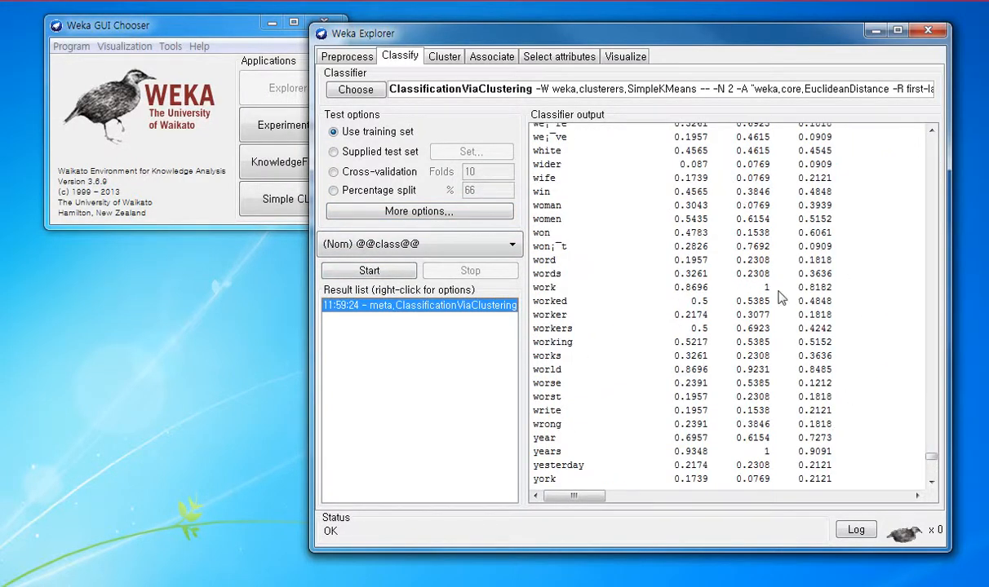
click(444, 56)
click(400, 56)
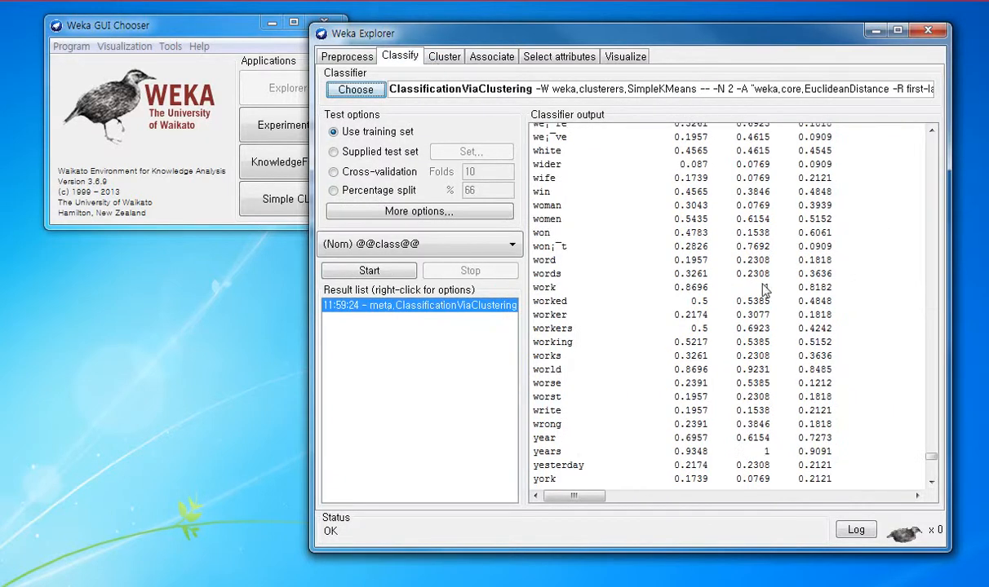
scroll(766, 302, down, 6)
scroll(766, 301, down, 7)
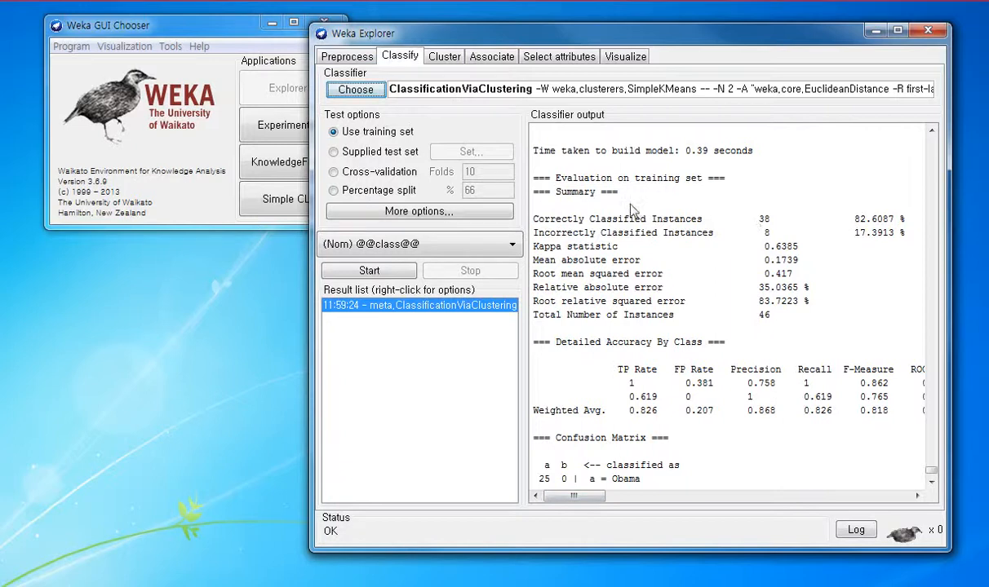
drag(853, 217, 901, 216)
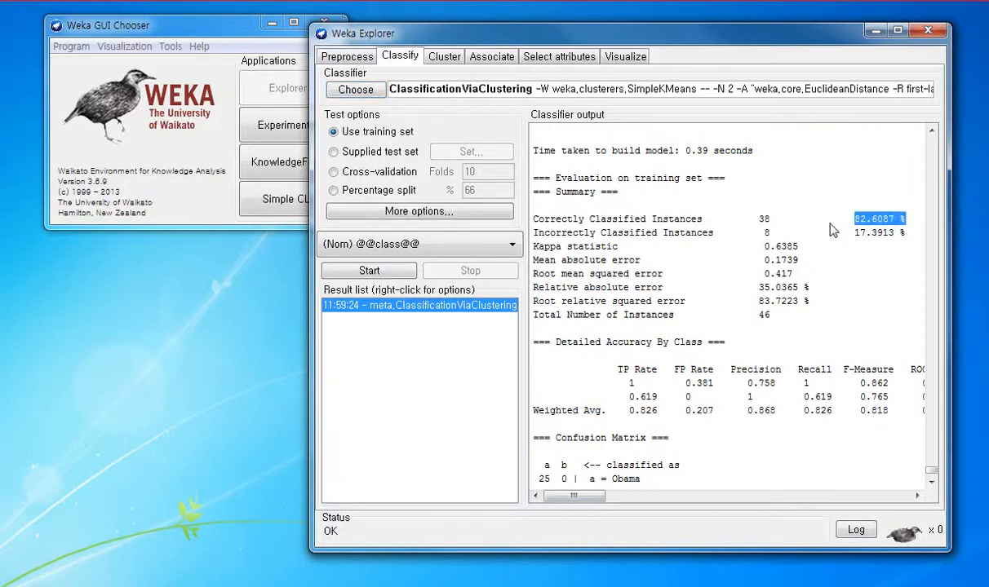
drag(853, 234, 909, 236)
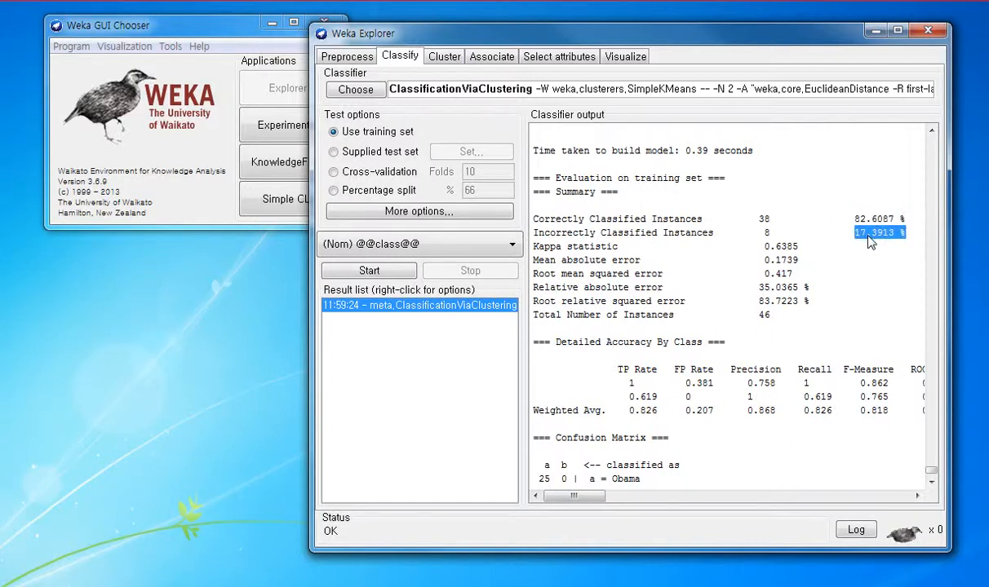
click(827, 237)
scroll(706, 278, down, 1)
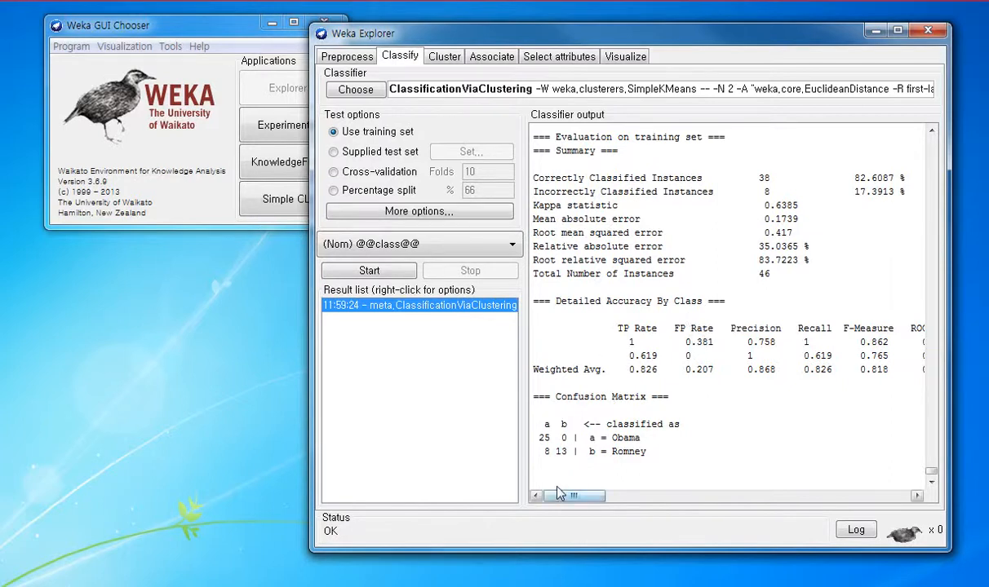
mouse_move(559, 494)
mouse_down()
mouse_move(584, 492)
mouse_move(571, 479)
mouse_up()
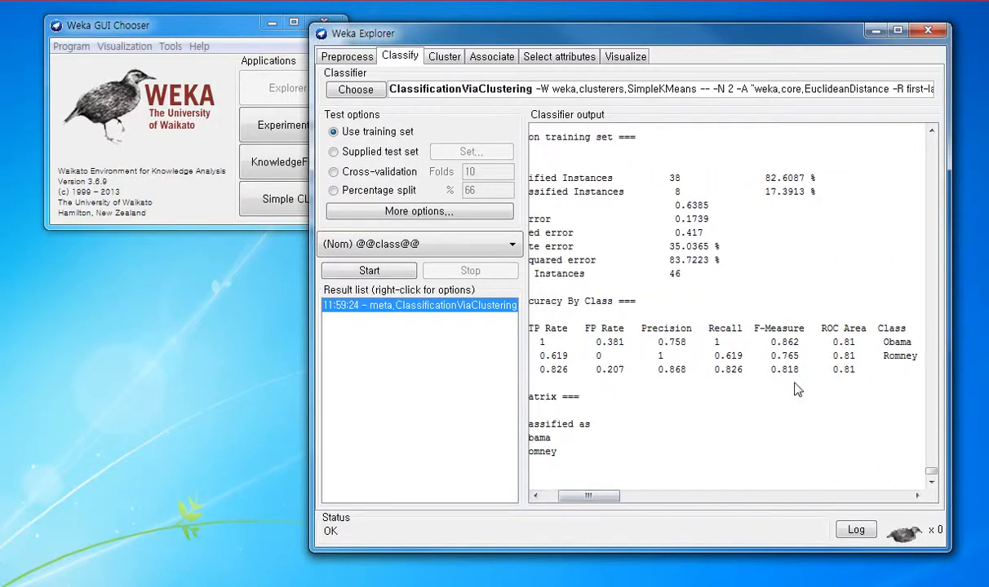
Step: Examine the precision values for the Obama and Romney classes together with the confusion matrix in the classifier output
drag(910, 342, 871, 334)
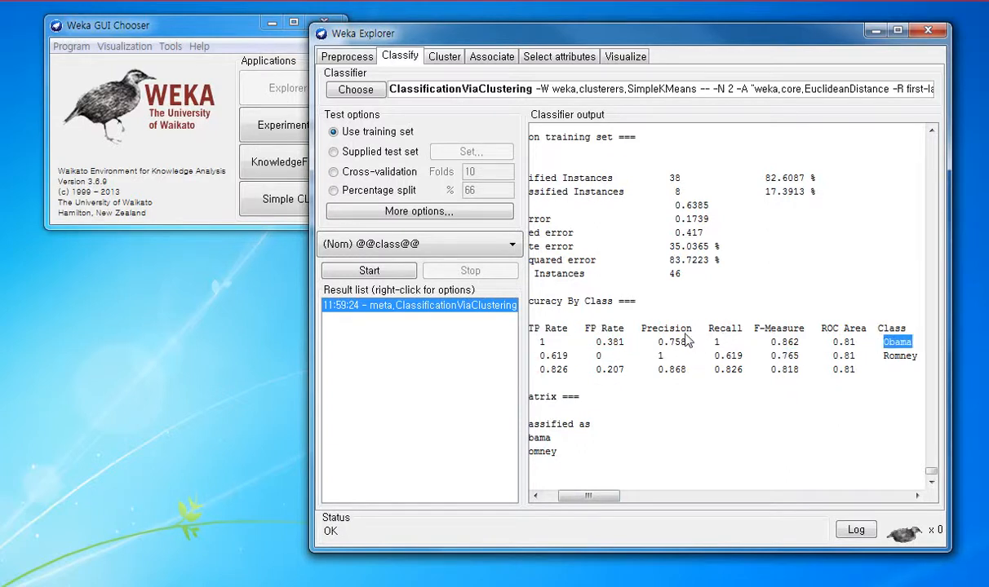
drag(686, 333, 646, 333)
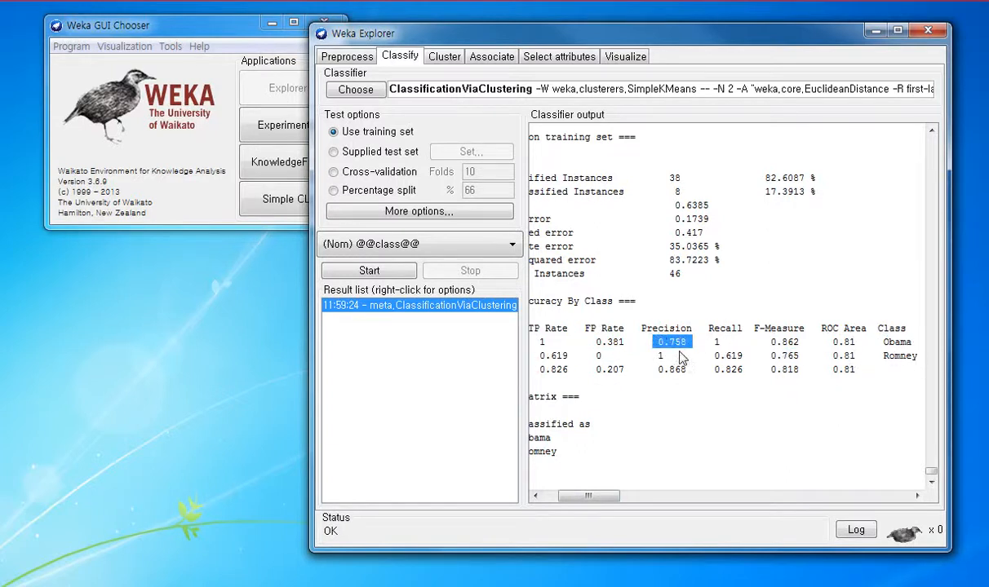
drag(685, 356, 652, 355)
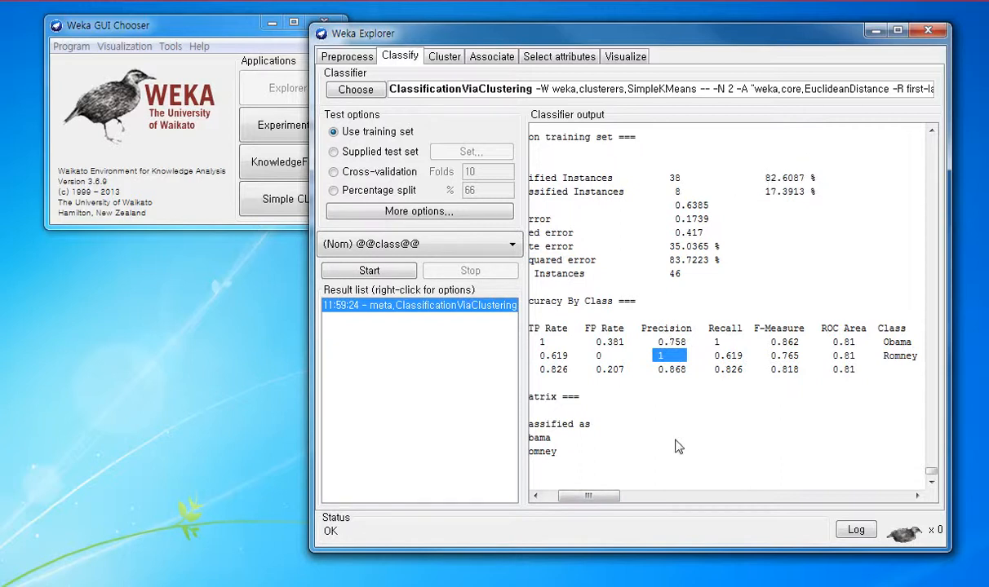
drag(590, 496, 575, 497)
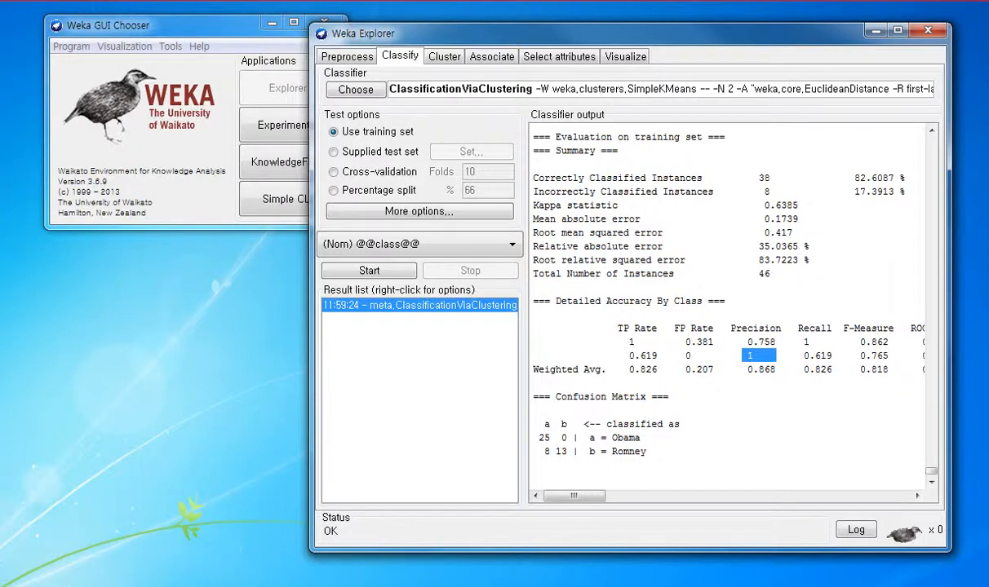
Step: Switch to the blank Excel workbook, shrink its window and place it so the confusion matrix in Weka stays visible
click(190, 508)
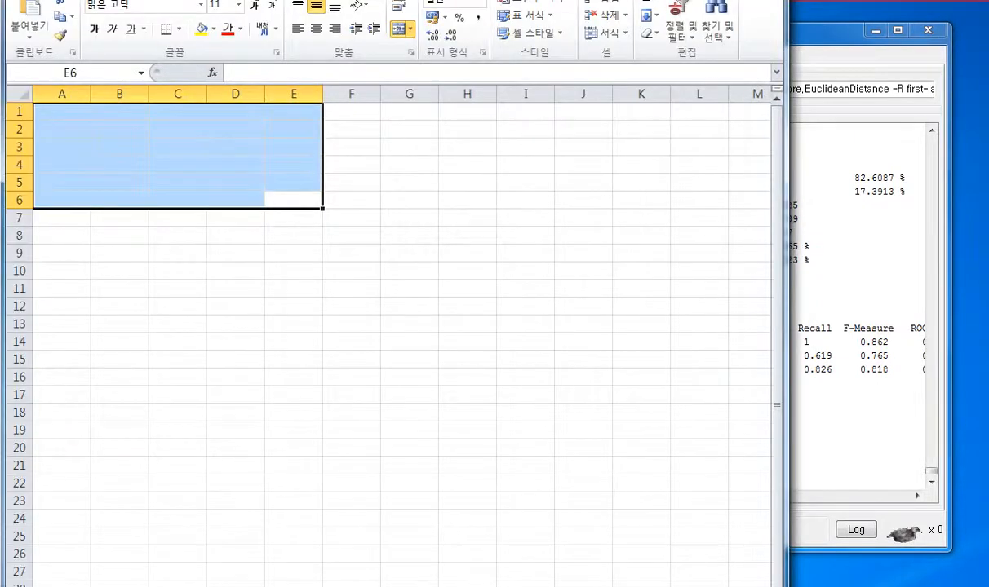
drag(787, 0, 564, 260)
drag(459, 261, 463, 32)
Step: Enter the row labels Obama in cell B3 and Romney in cell B4
click(192, 207)
click(133, 224)
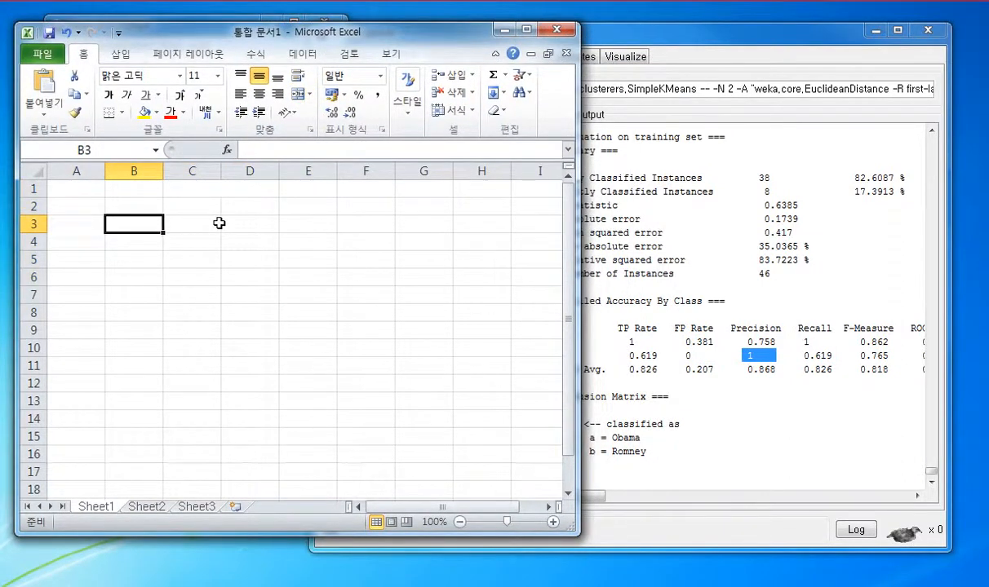
key(Up)
key(Down)
text(Obam)
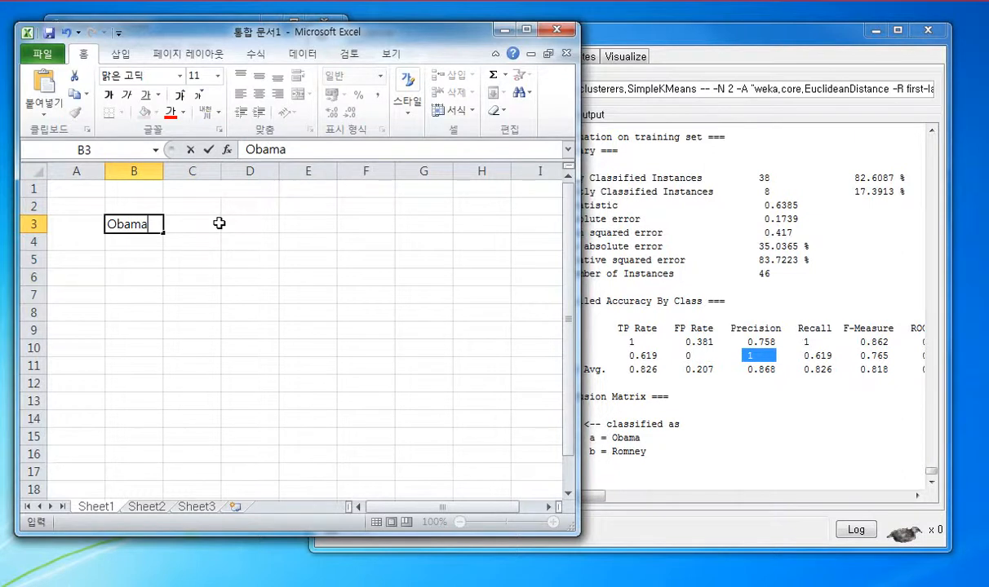
key(Return)
text(Romney)
key(Up)
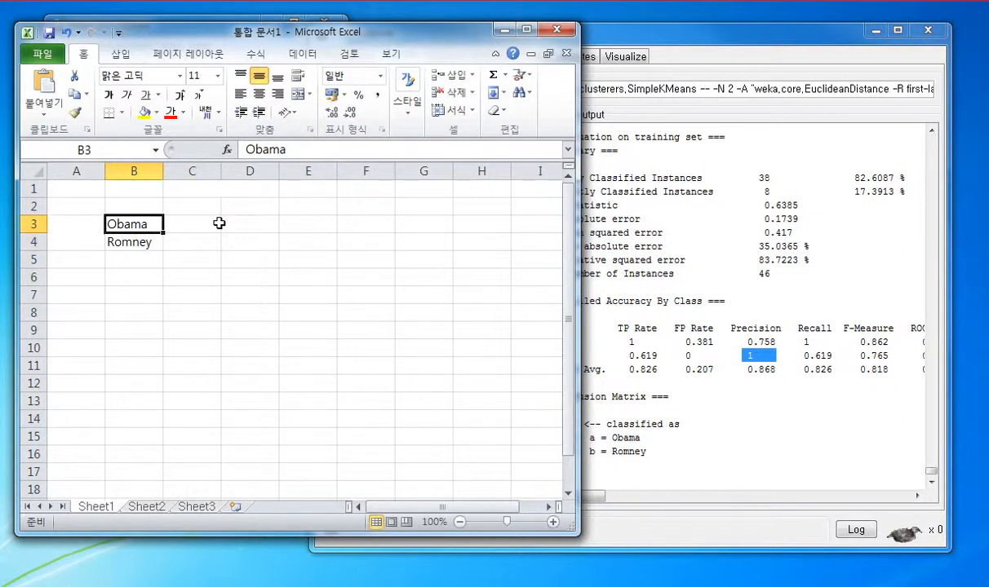
Step: Enter the column labels Obama in C2 and Romney in D2, with the heading Actual in the merged cell above them
key(Up)
key(Right)
text(Obama)
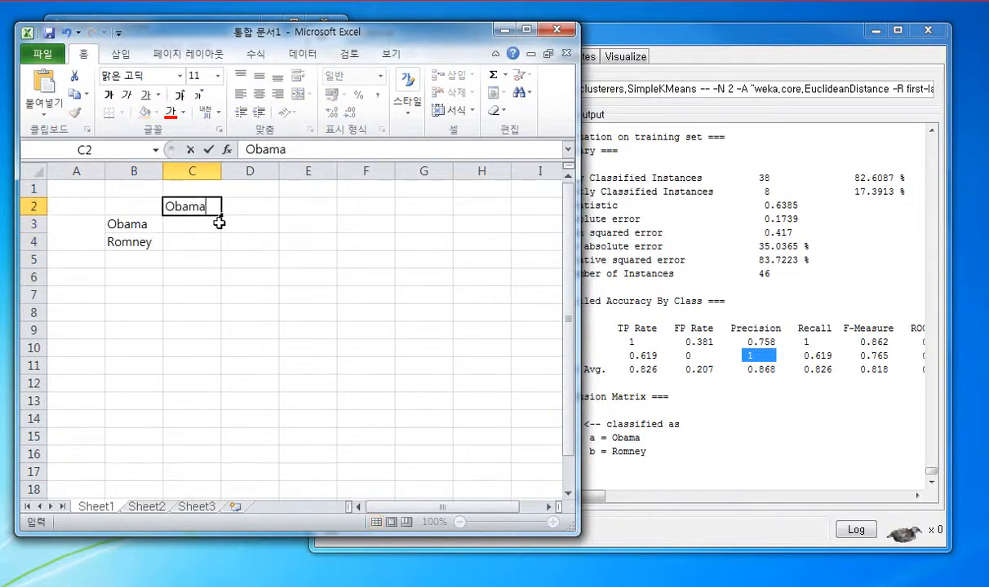
key(Tab)
text(Romney)
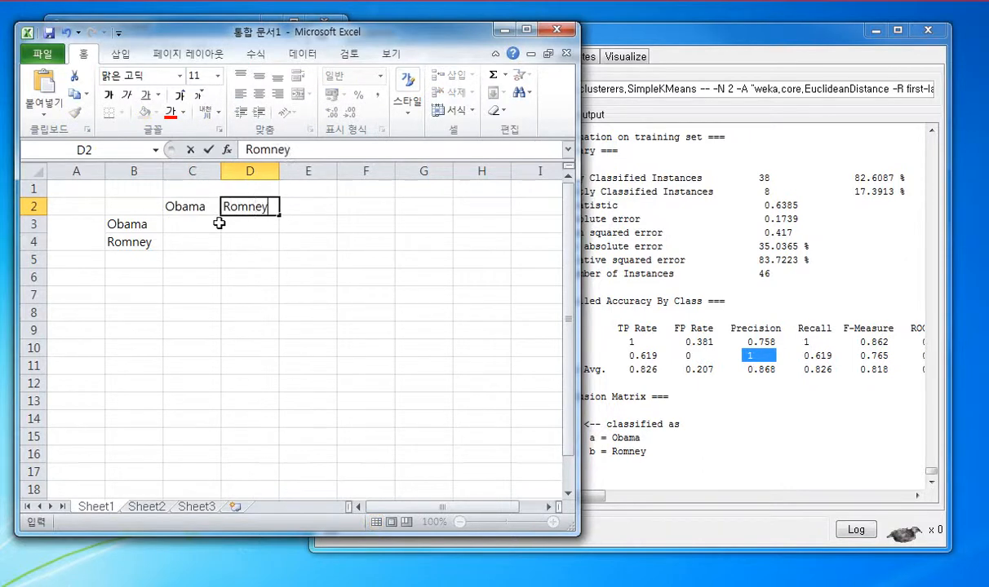
key(Up)
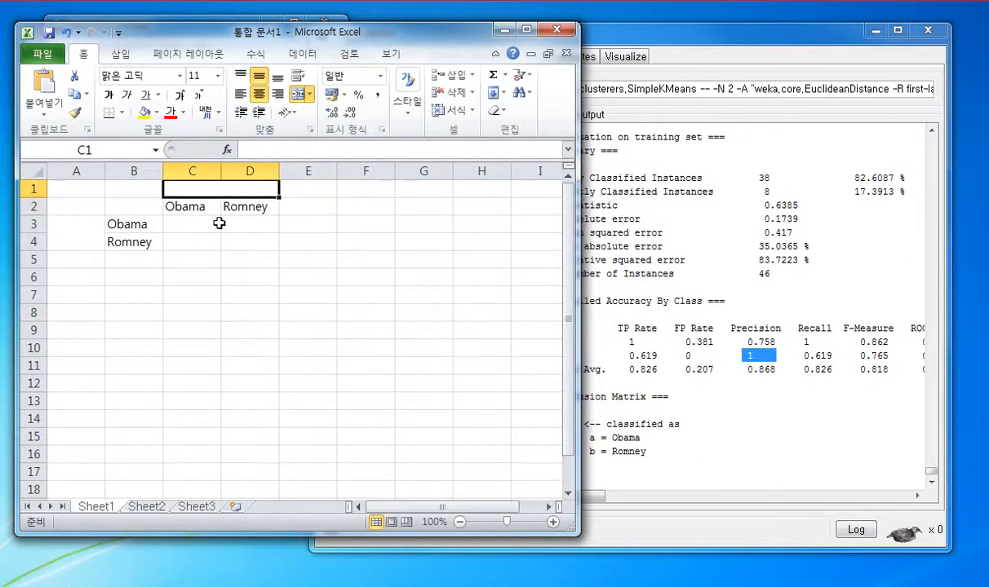
text(Actual)
key(Down)
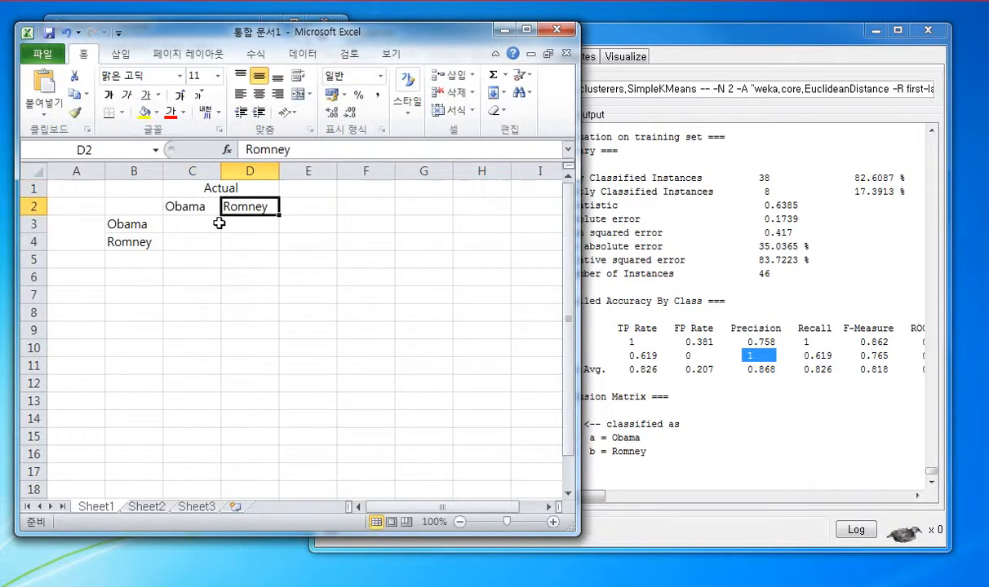
Step: Enter the heading Prediction in the merged cell A3 beside the Obama and Romney row labels
key(Down)
key(Left)
key(Left)
key(Left)
text(Rpe)
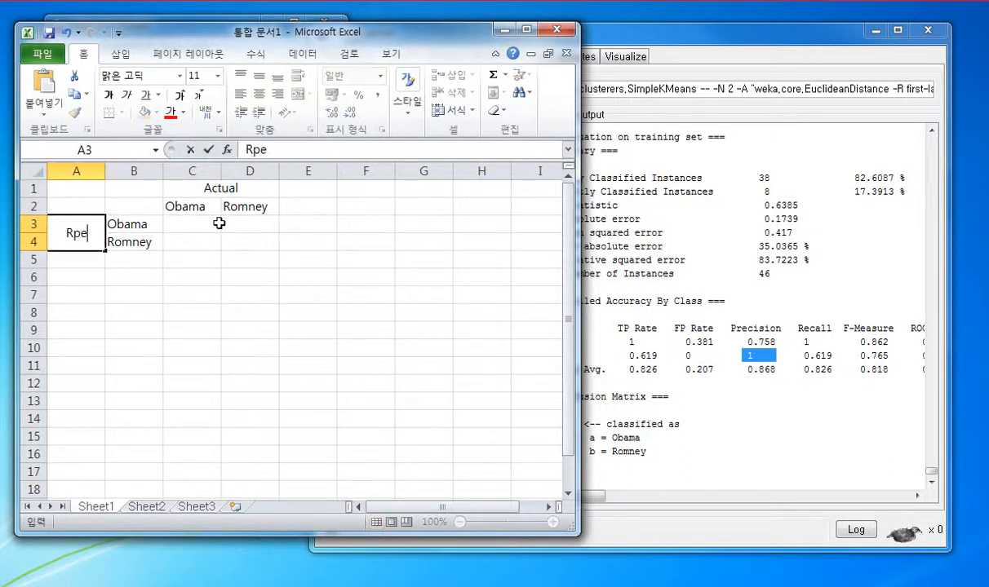
key(BackSpace)
key(BackSpace)
key(BackSpace)
text(Prediction)
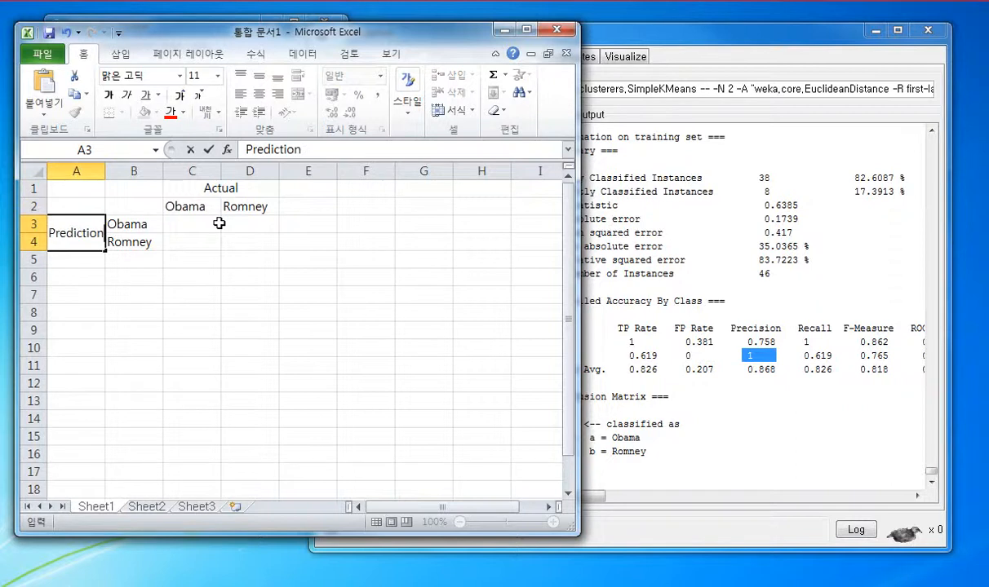
Step: Fill the Obama row from Weka's confusion matrix with 25 in C3 and 0 in D3
click(219, 223)
text(25)
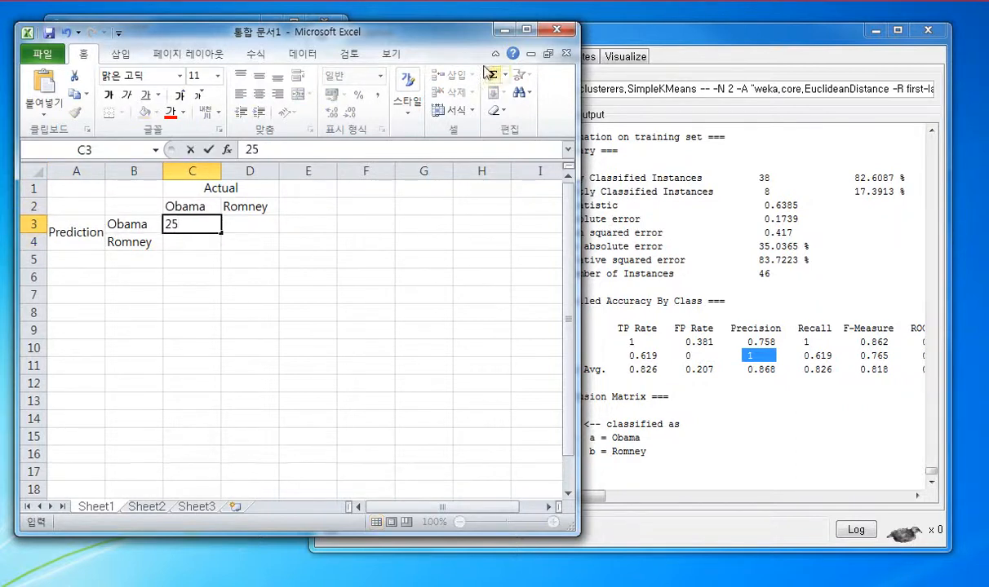
click(655, 13)
click(670, 24)
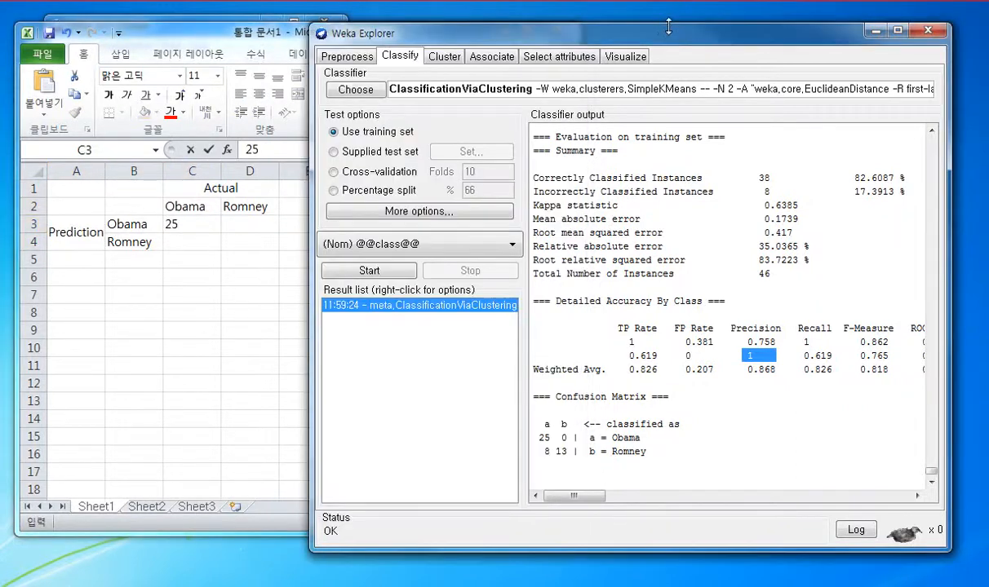
text(5)
click(219, 31)
click(250, 224)
text(0)
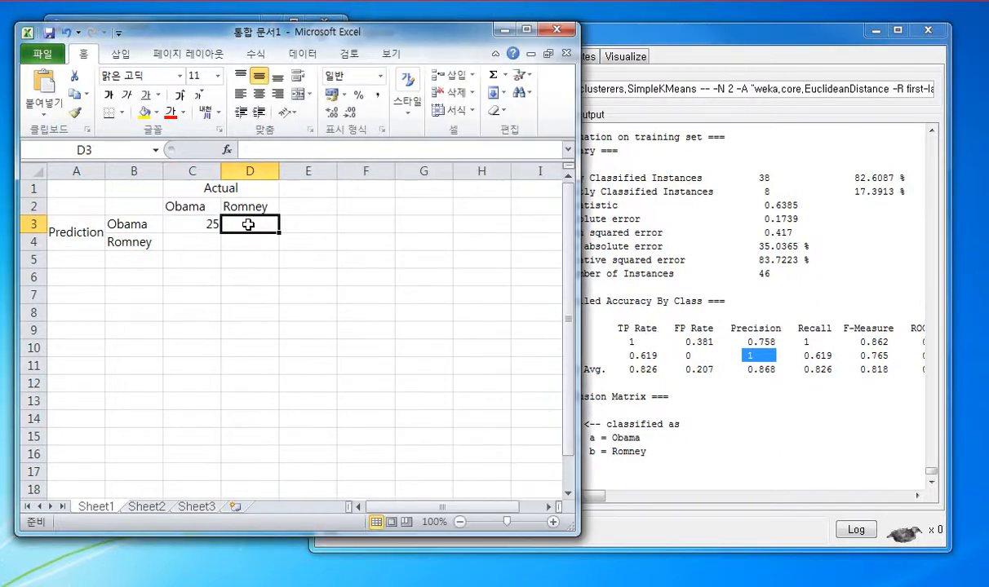
key(Return)
Step: Fill the Romney row of the table with 8 in C4 and 13 in D4
key(Left)
text(8)
key(Tab)
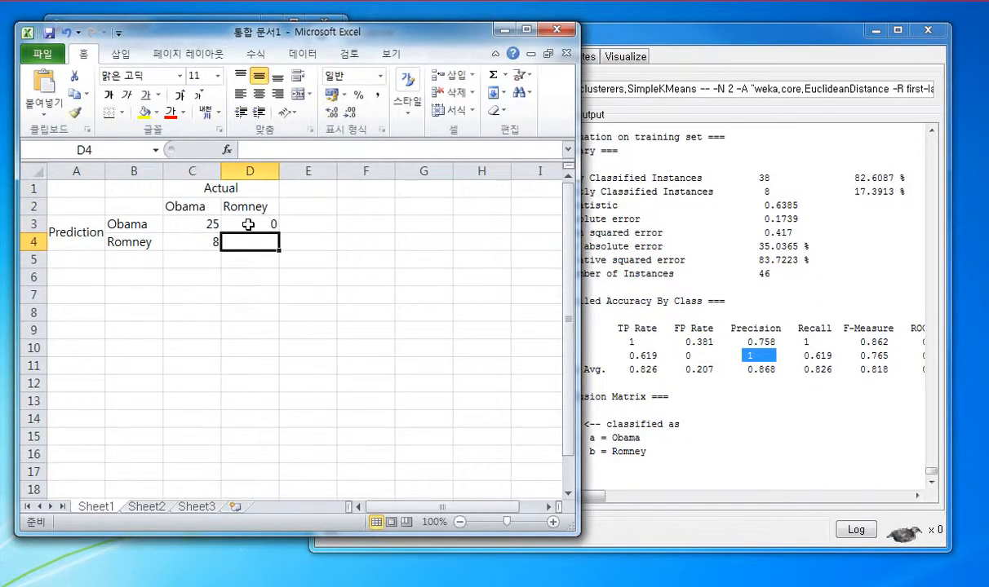
text(13)
key(Right)
key(Up)
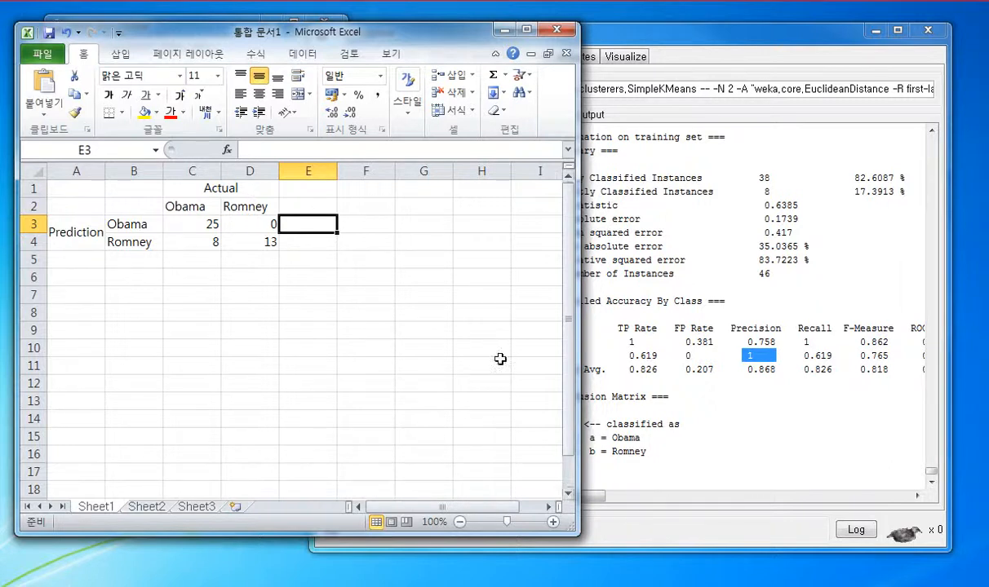
Step: Switch back to Weka Explorer to check the precision values in the detailed accuracy by class
click(807, 417)
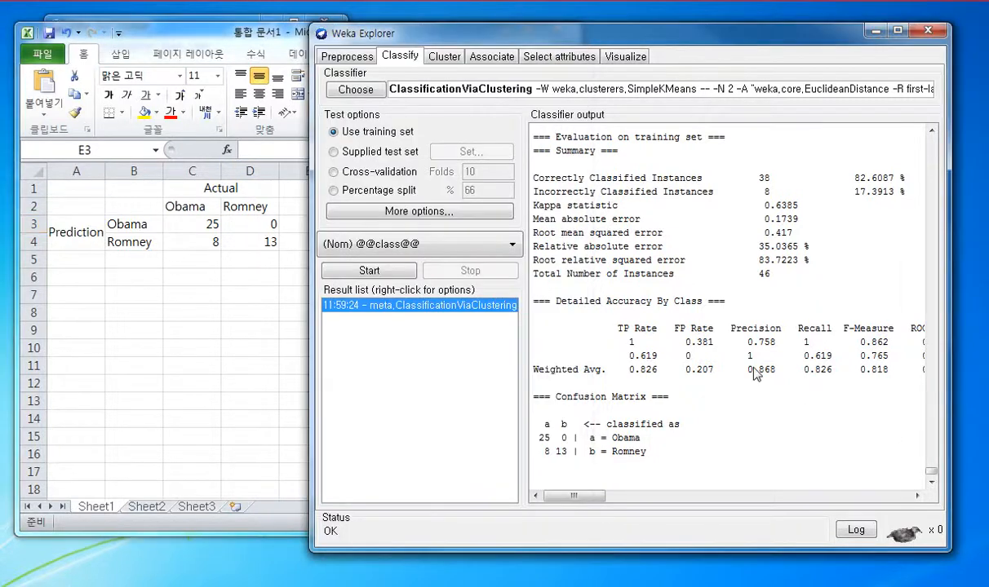